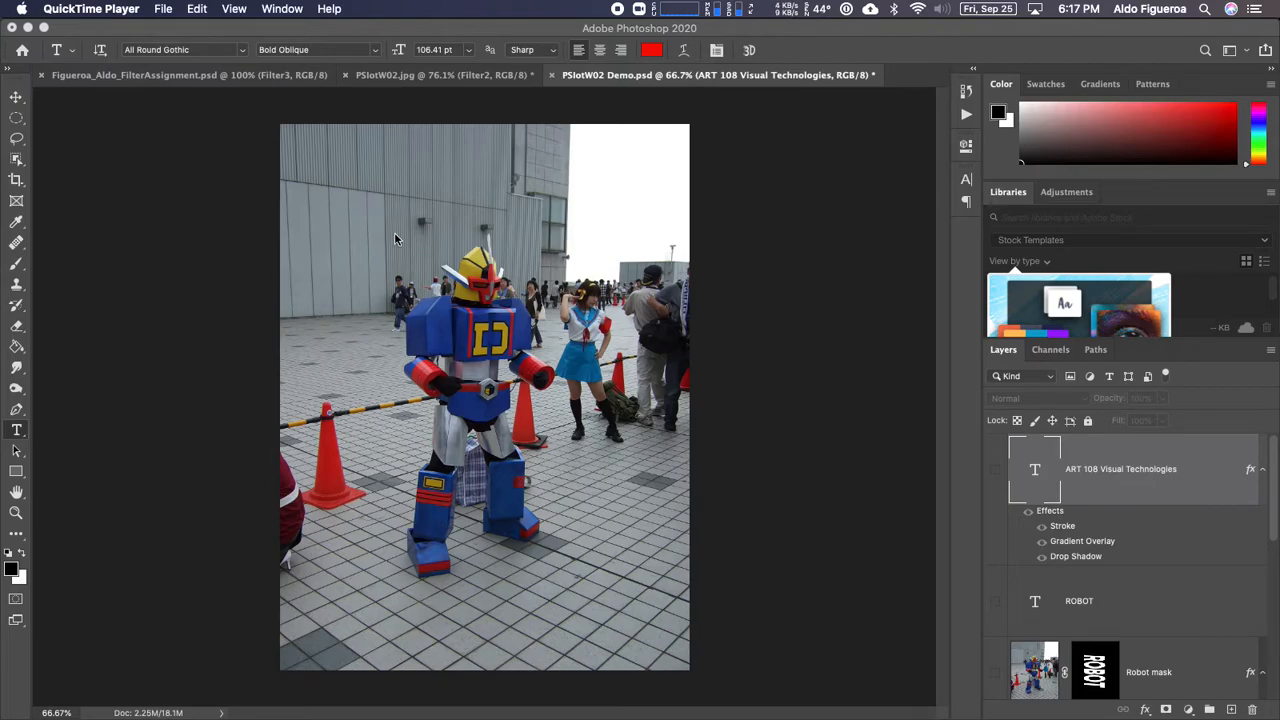
# Step: Add a new text layer reading "Art 108" across the upper part of the photo
pyautogui.click(335, 211)
pyautogui.click(319, 218)
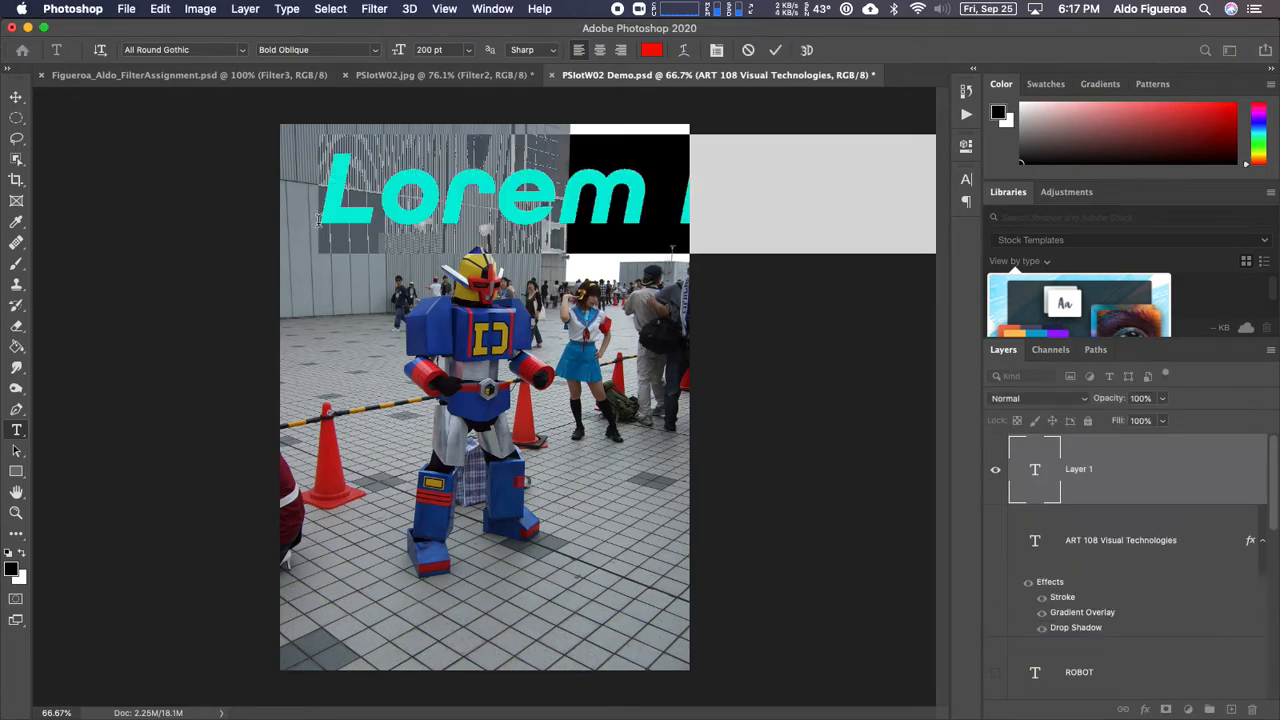
pyautogui.write('Art 108')
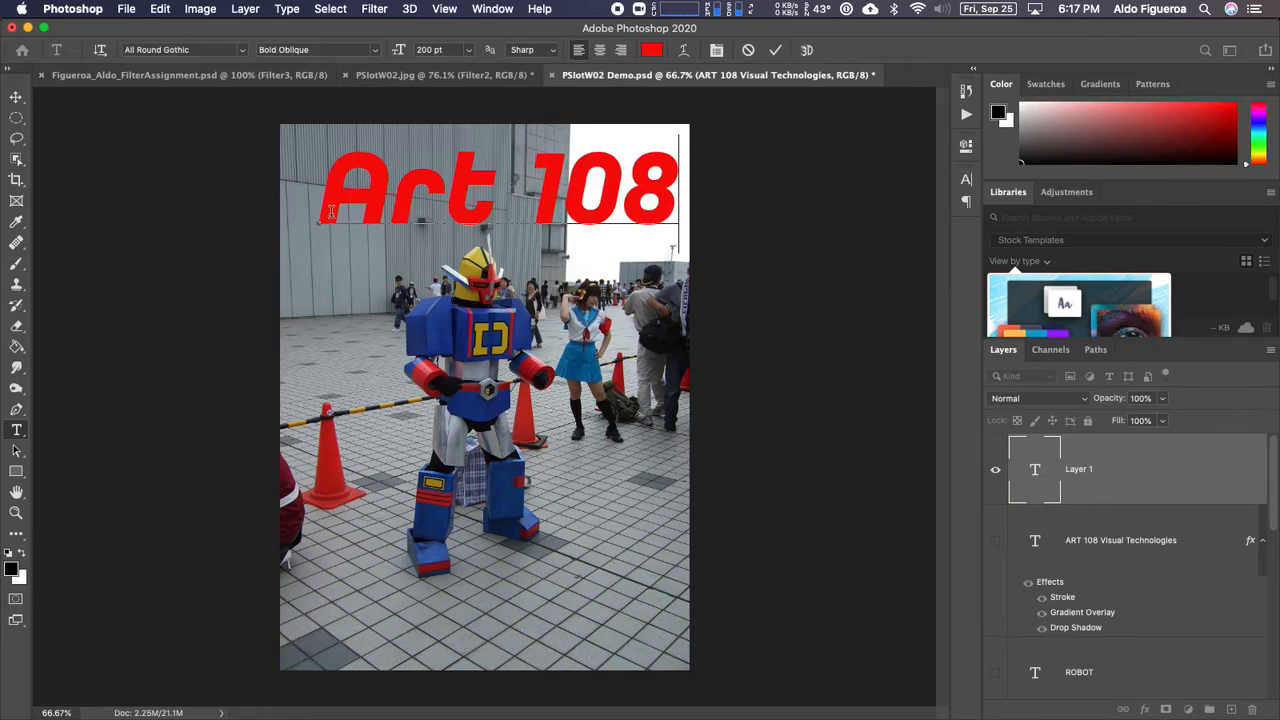
pyautogui.click(776, 52)
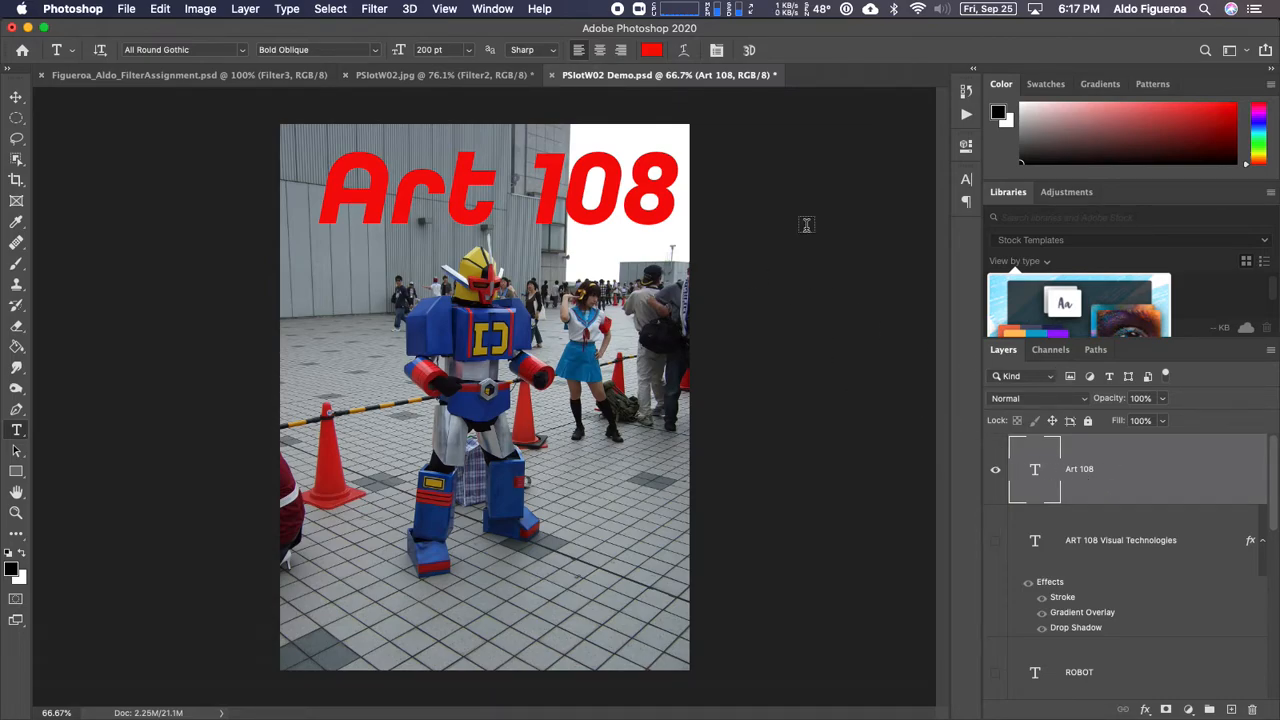
# Step: Warp the "Art 108" text with the Arc style and move it down until the whole arc lies within the photo
pyautogui.click(684, 52)
pyautogui.moveTo(770, 135); pyautogui.dragTo(798, 117)
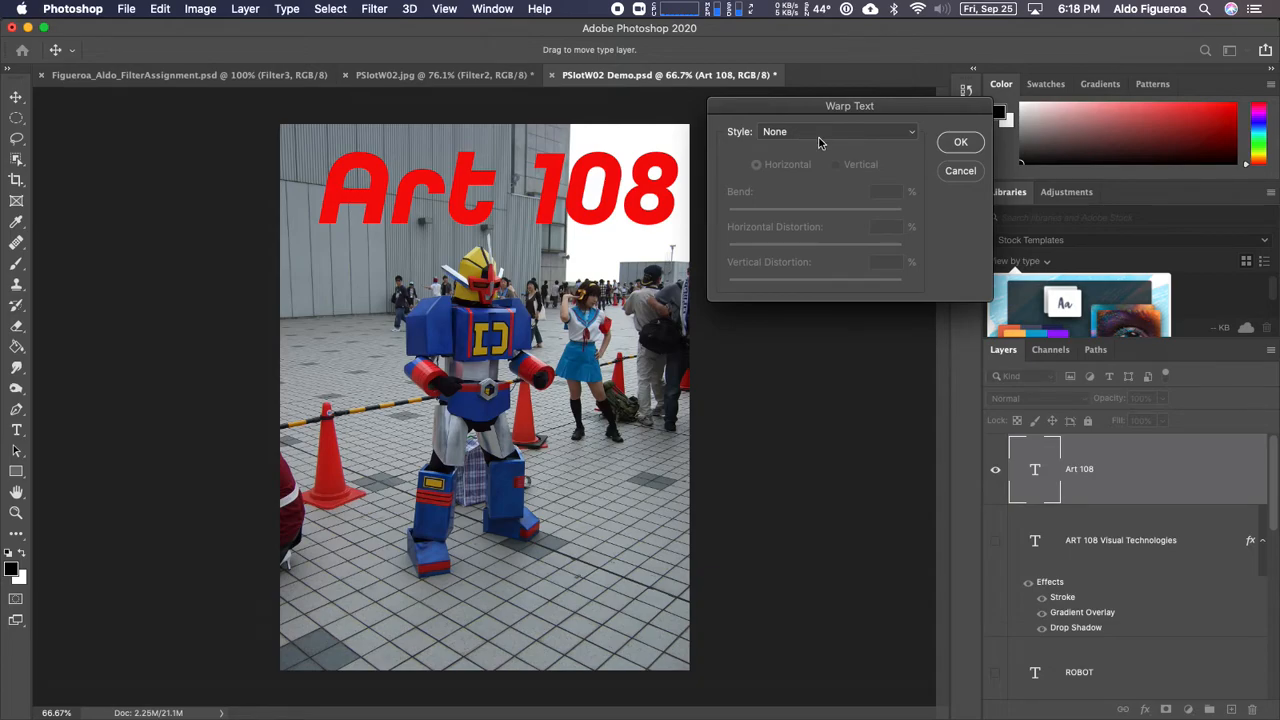
pyautogui.click(818, 133)
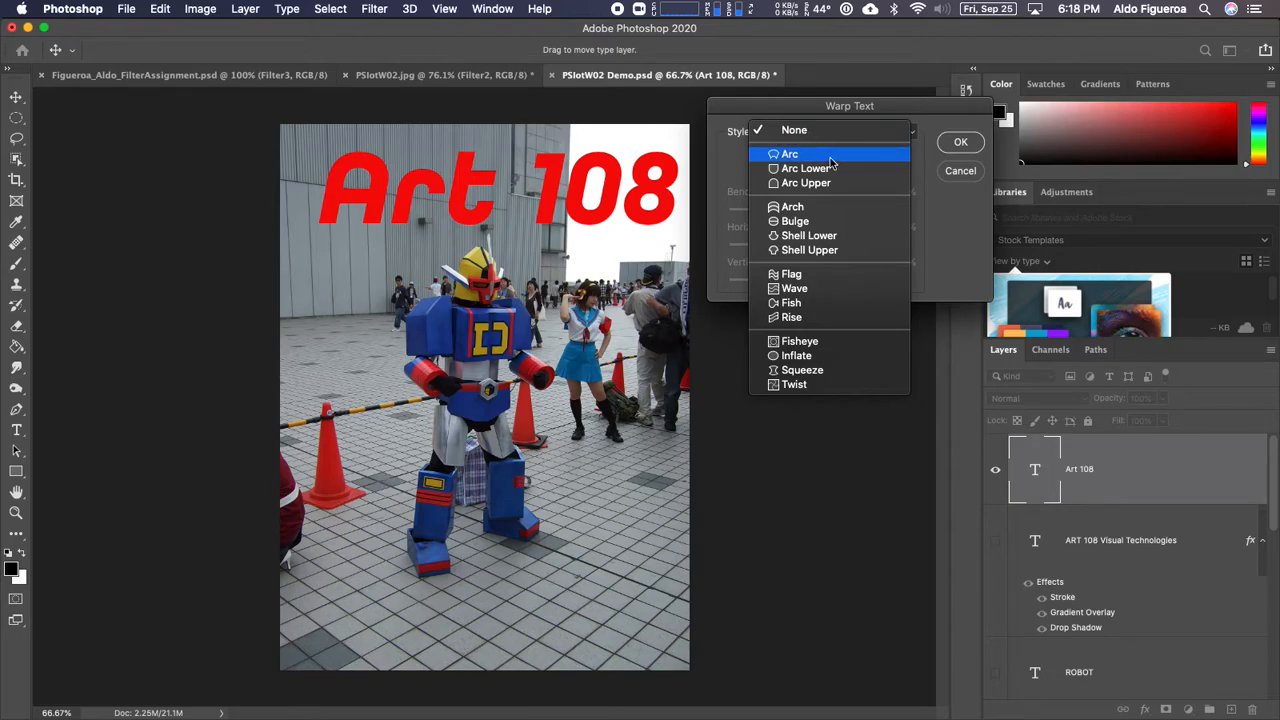
pyautogui.click(828, 156)
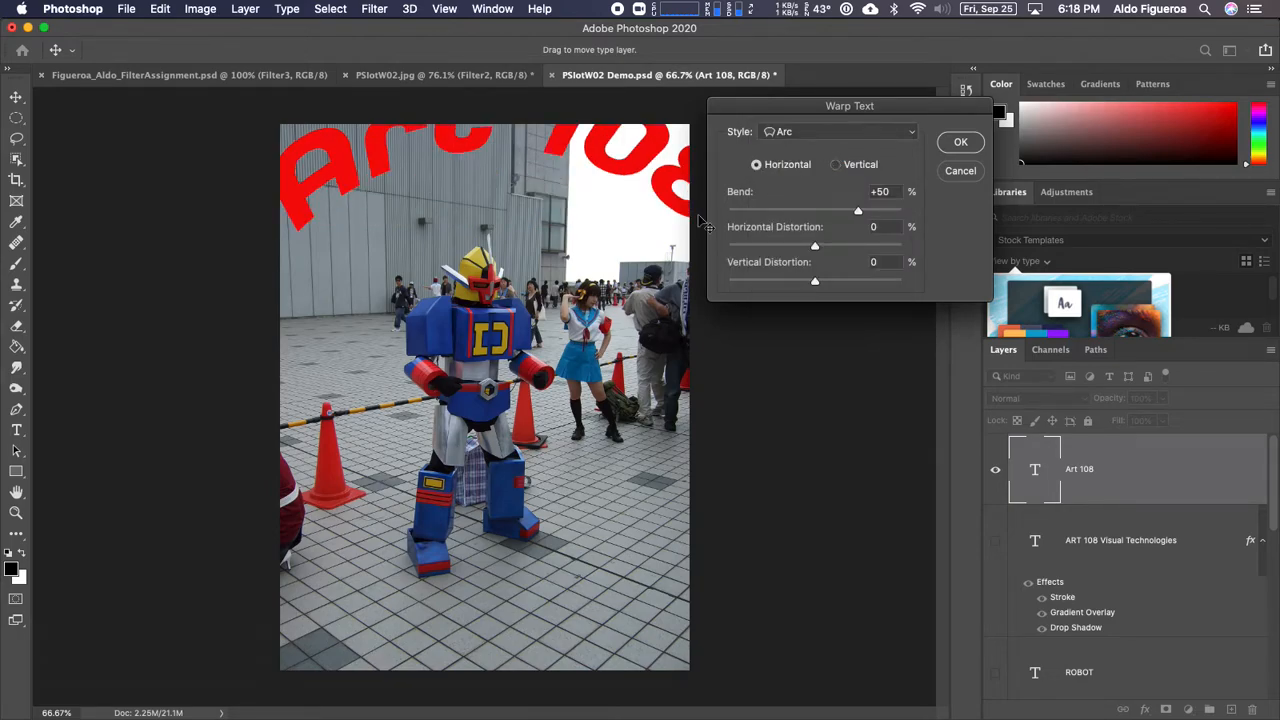
pyautogui.moveTo(625, 184); pyautogui.dragTo(612, 262)
# Step: Try the Arch, Bulge and Wave warp styles on the "Art 108" text
pyautogui.click(855, 136)
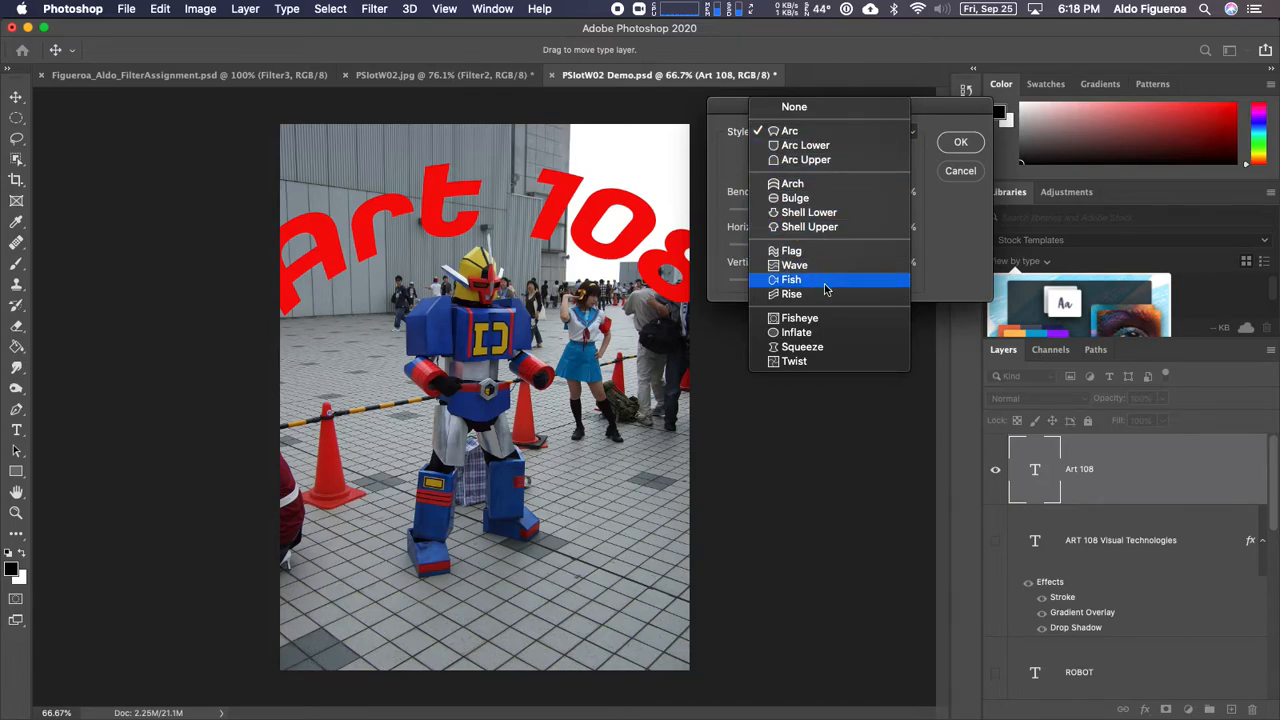
pyautogui.click(806, 184)
pyautogui.click(816, 137)
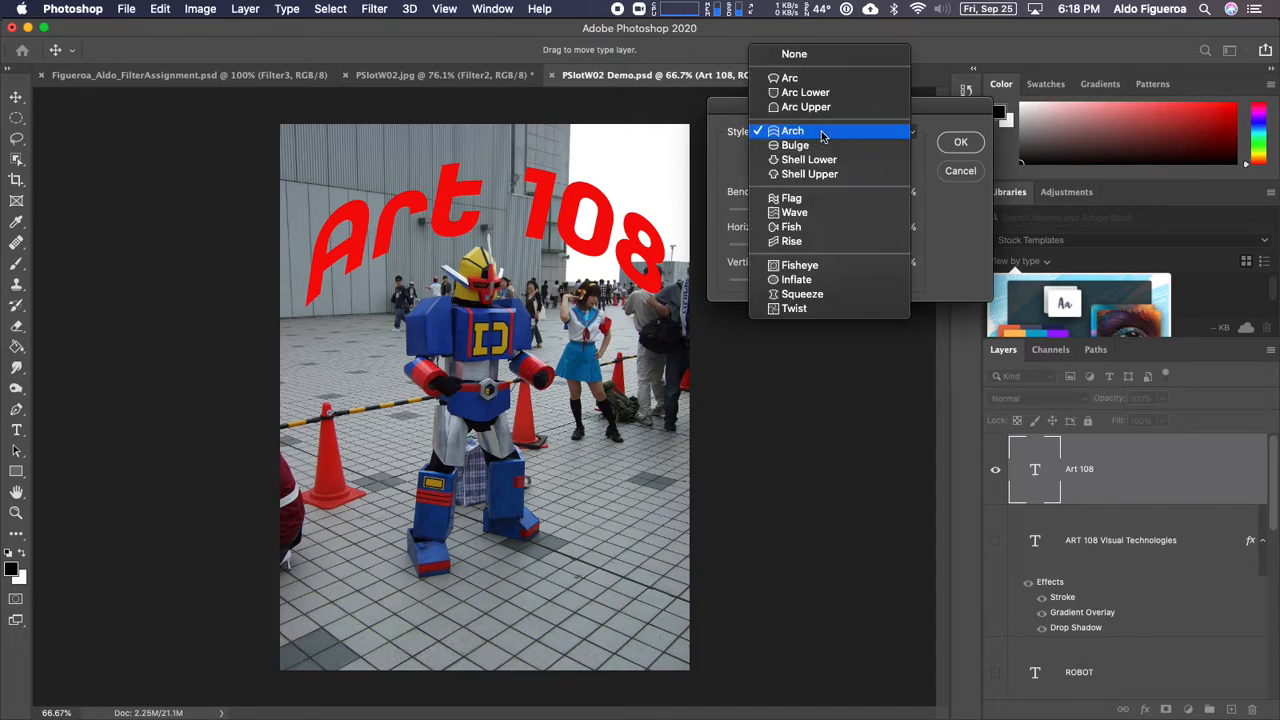
pyautogui.click(821, 146)
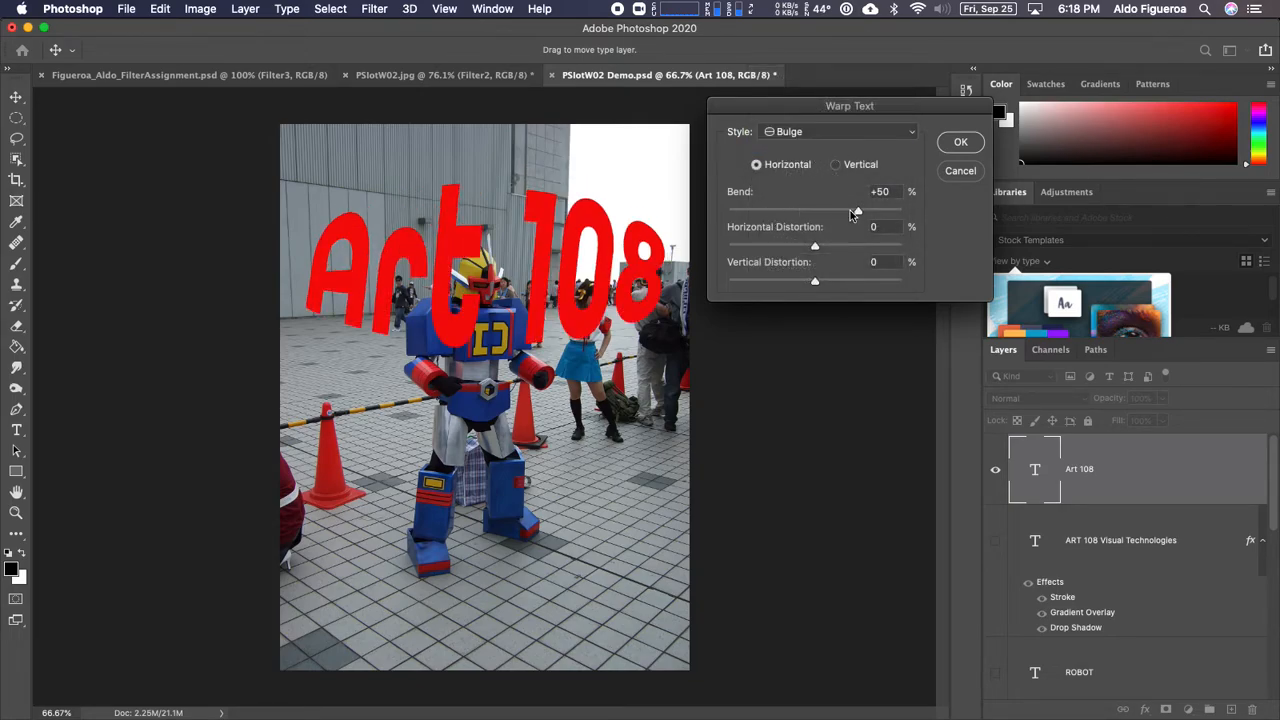
pyautogui.click(837, 134)
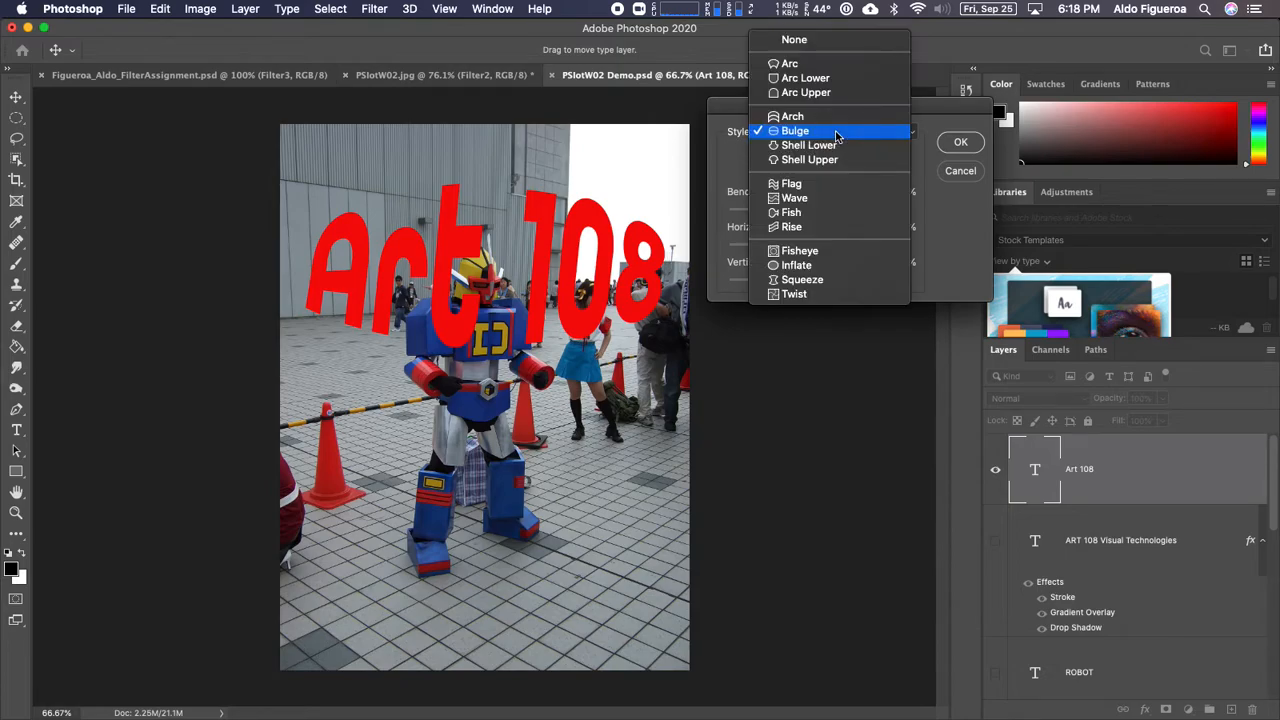
pyautogui.click(820, 203)
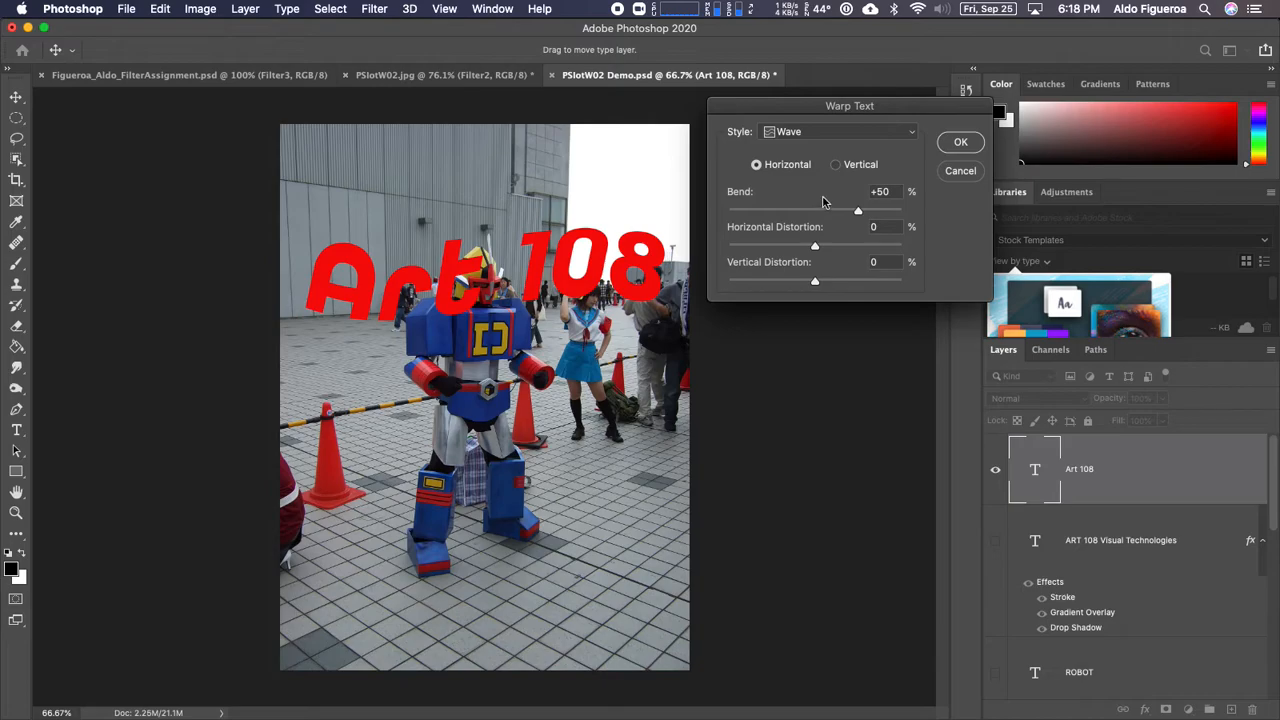
# Step: Warp the "Art 108" text with the Rise style at a +46% bend and apply it
pyautogui.click(822, 134)
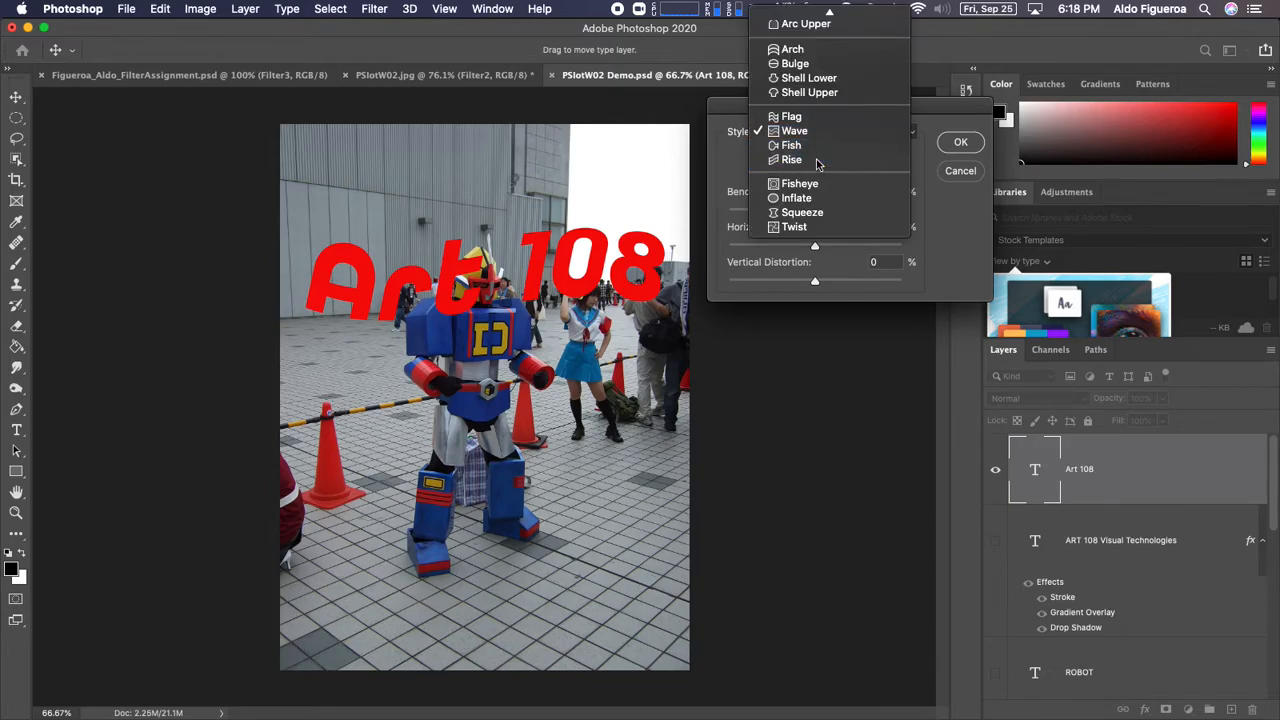
pyautogui.click(818, 158)
pyautogui.moveTo(863, 210)
pyautogui.mouseDown()
pyautogui.moveTo(753, 210)
pyautogui.moveTo(855, 216)
pyautogui.mouseUp()
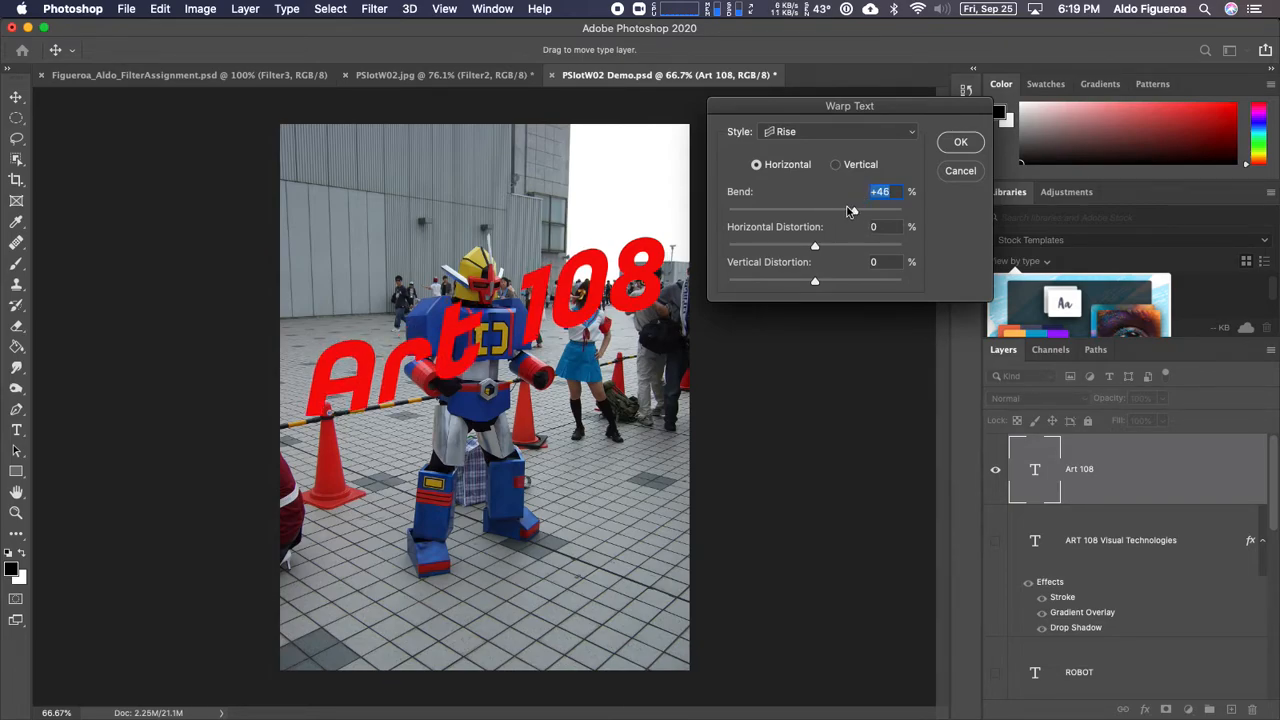
pyautogui.click(960, 143)
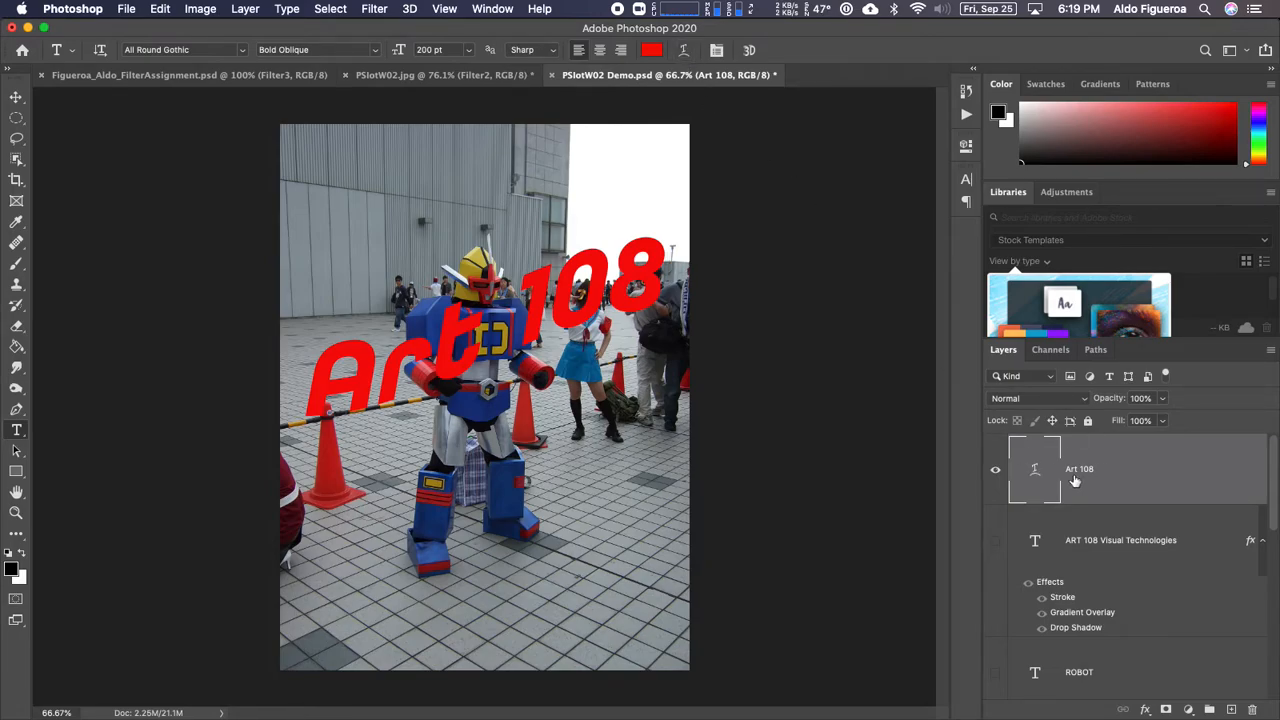
pyautogui.click(684, 57)
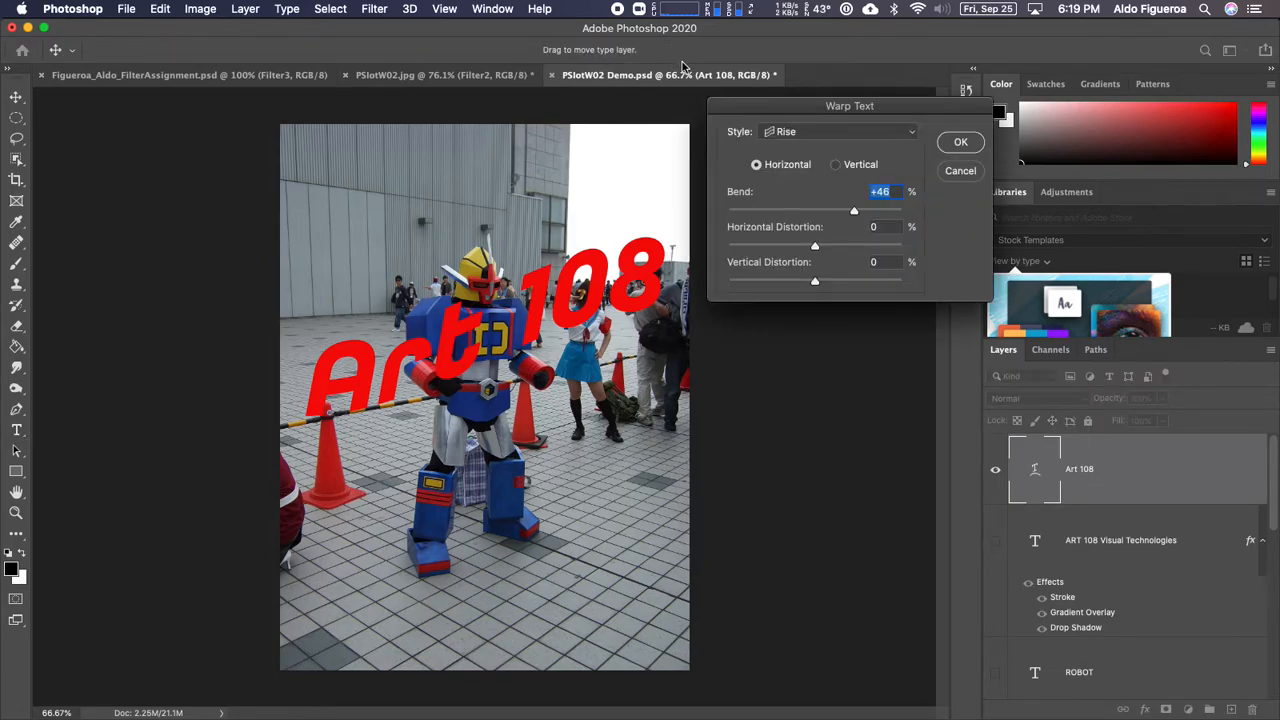
pyautogui.click(847, 139)
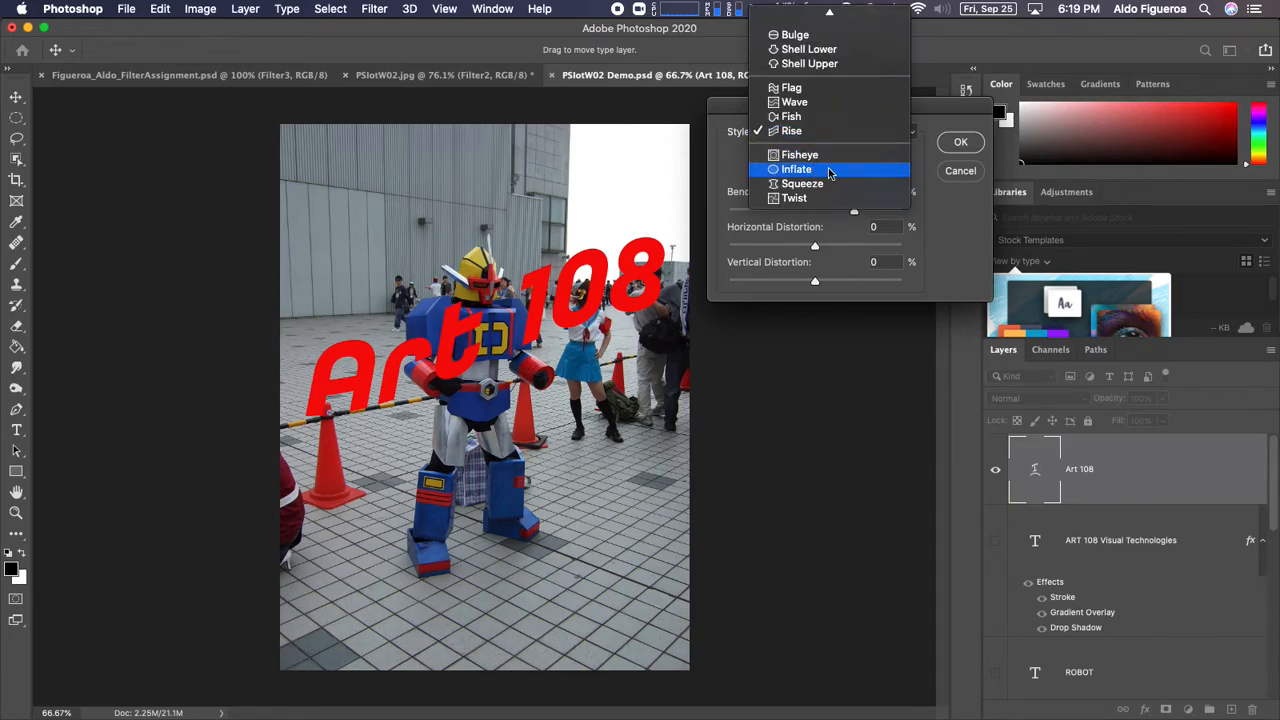
pyautogui.click(828, 170)
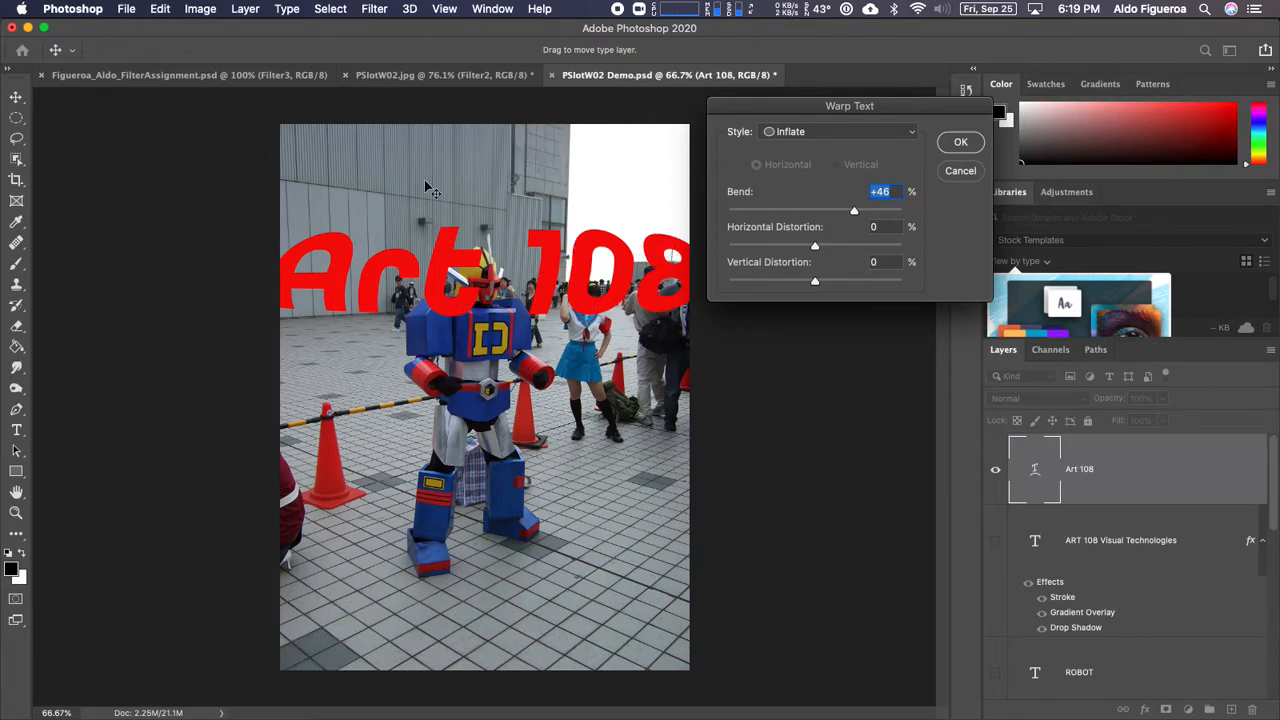
pyautogui.click(960, 174)
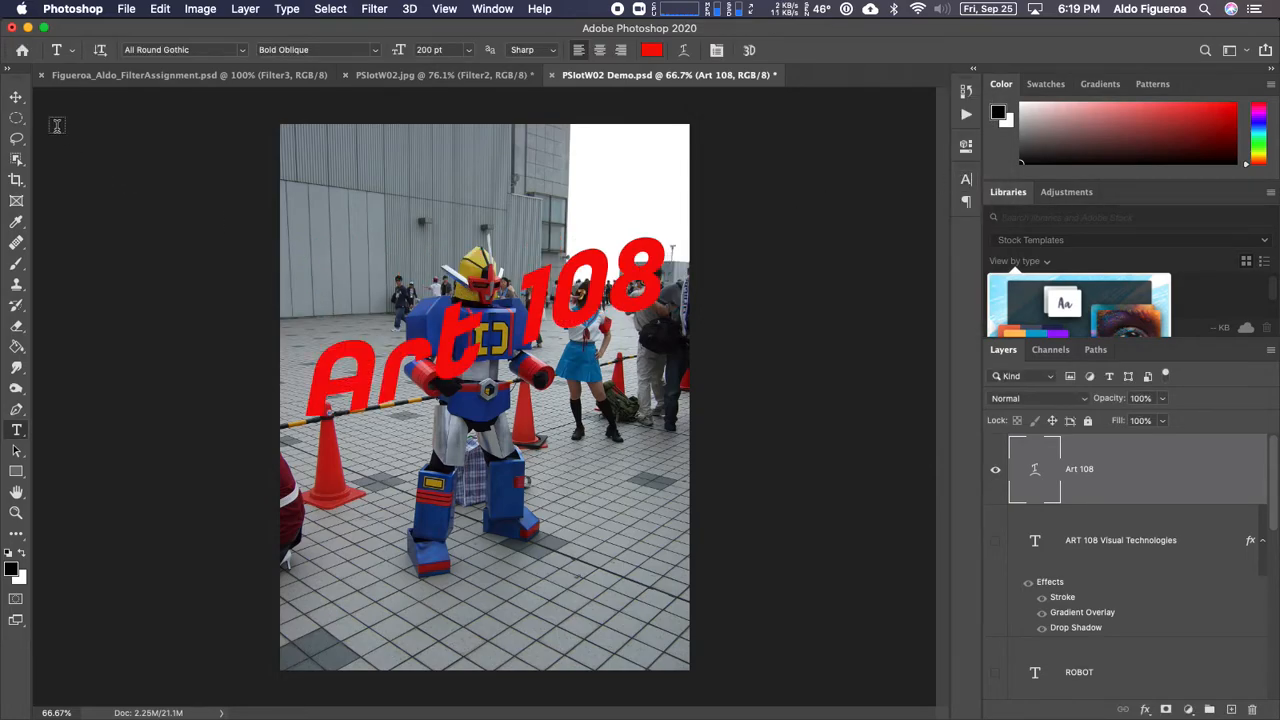
# Step: Scale the "Art 108" text down to about 71% and recentre it over the robot
pyautogui.click(17, 99)
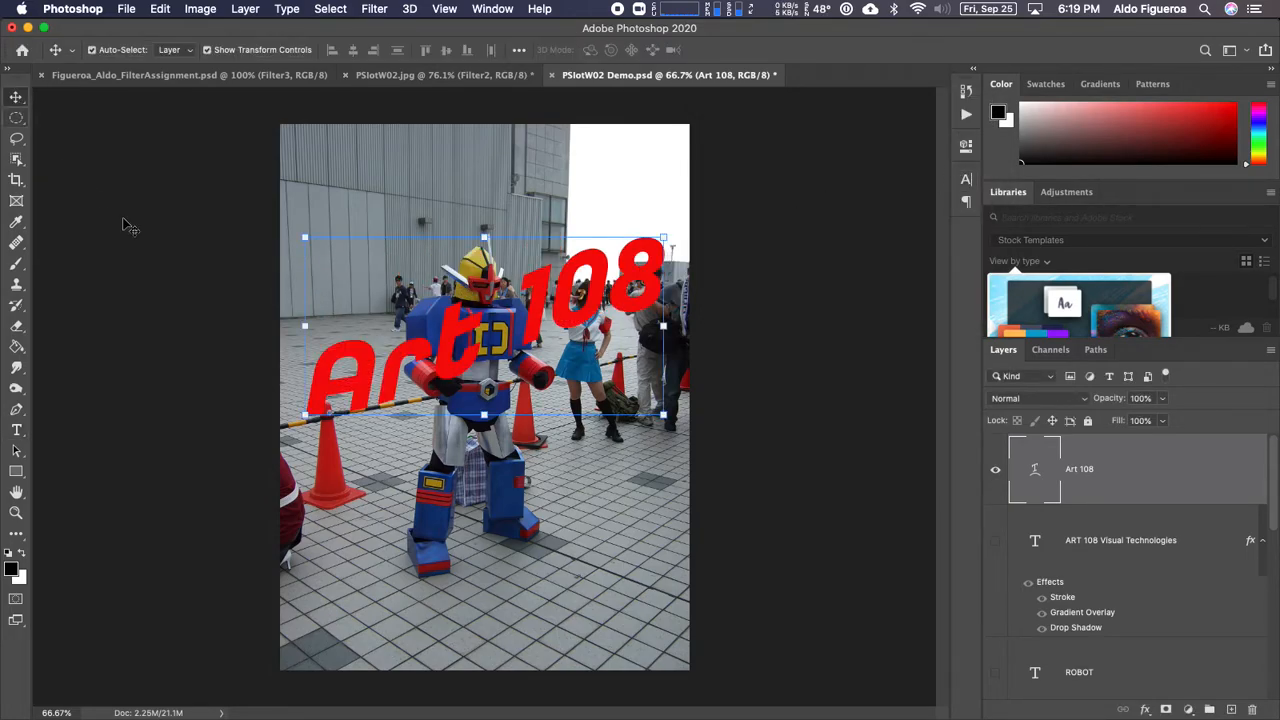
pyautogui.click(258, 54)
pyautogui.click(259, 50)
pyautogui.moveTo(668, 240); pyautogui.dragTo(559, 252)
pyautogui.moveTo(502, 321); pyautogui.dragTo(553, 313)
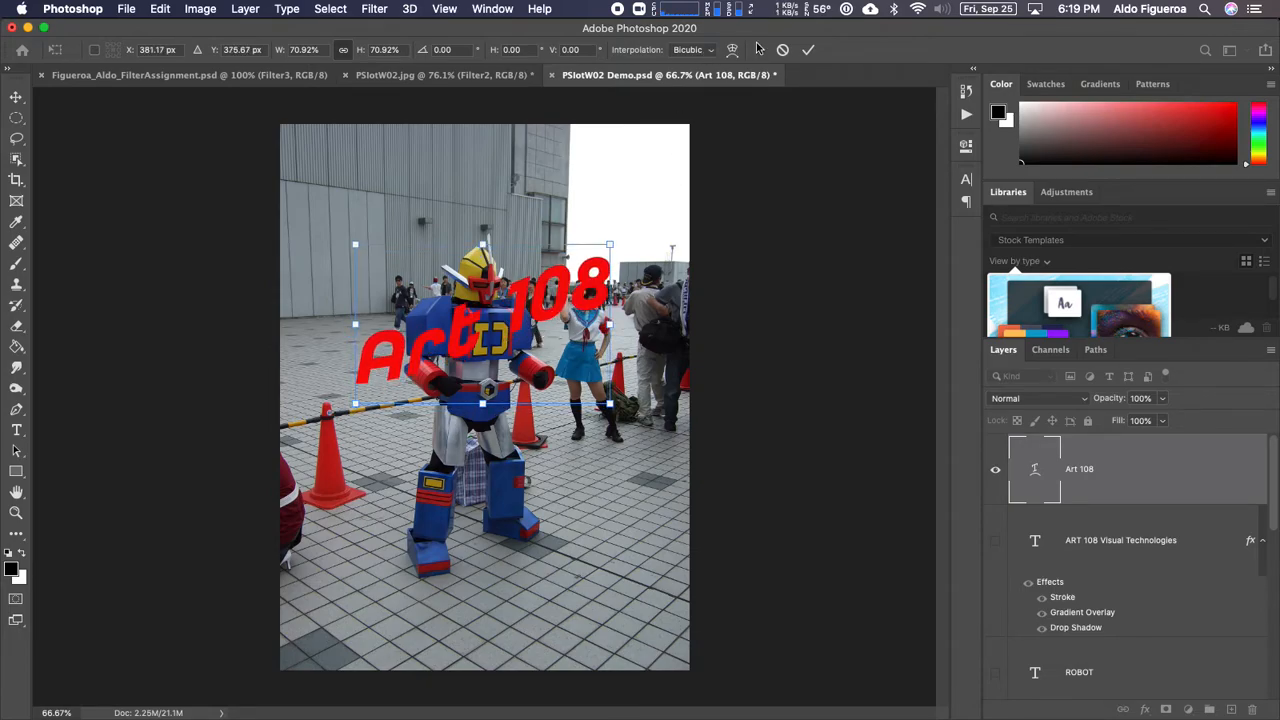
pyautogui.click(809, 51)
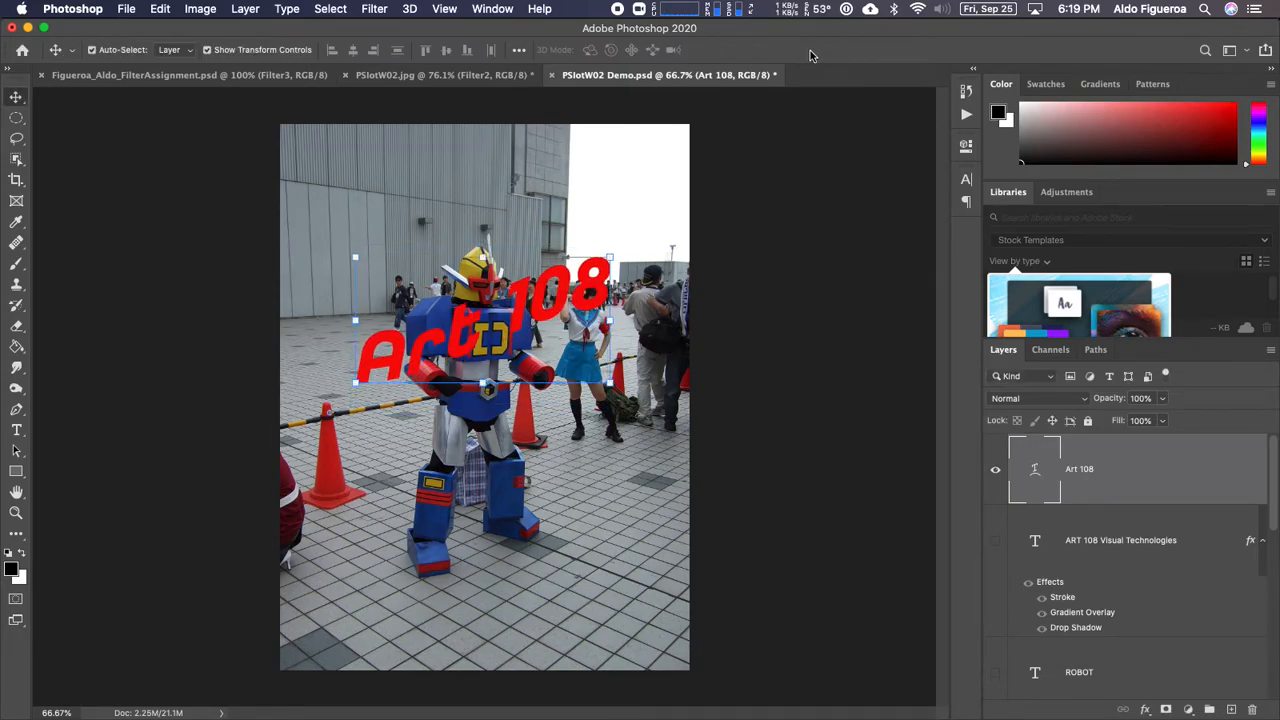
# Step: Change the warp style of the "Art 108" text to Inflate
pyautogui.click(17, 433)
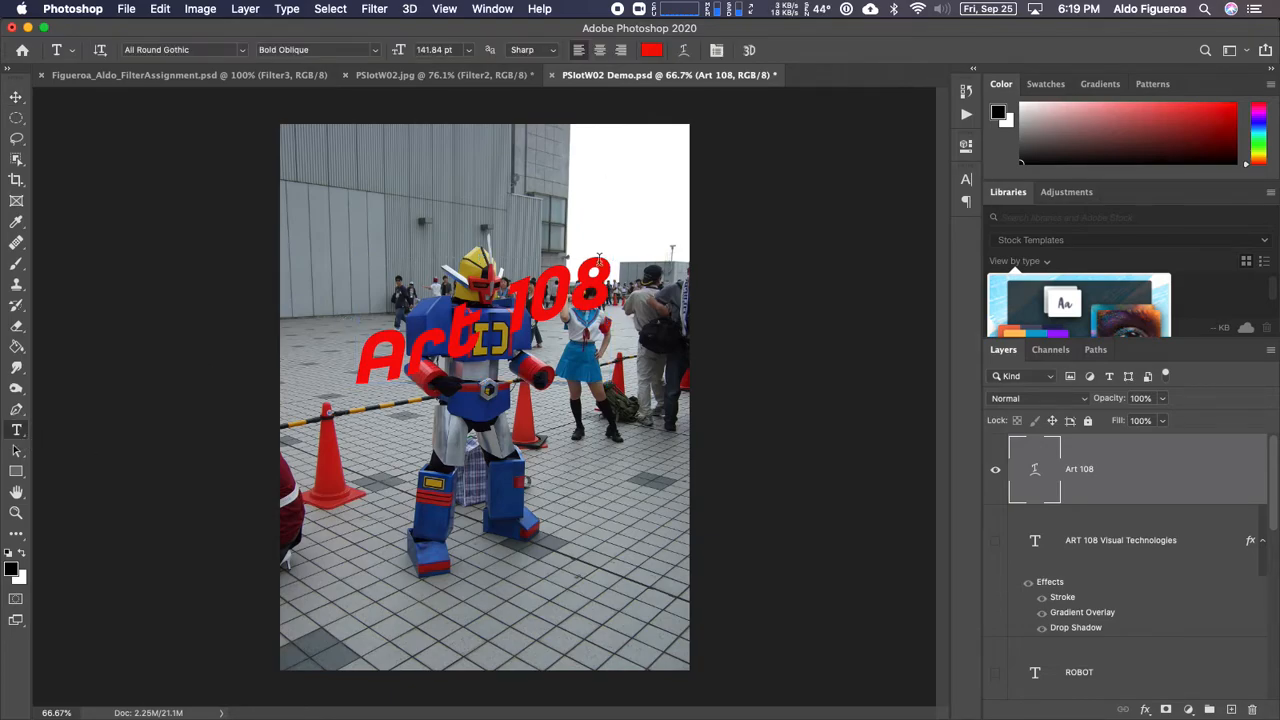
pyautogui.click(684, 50)
pyautogui.click(819, 132)
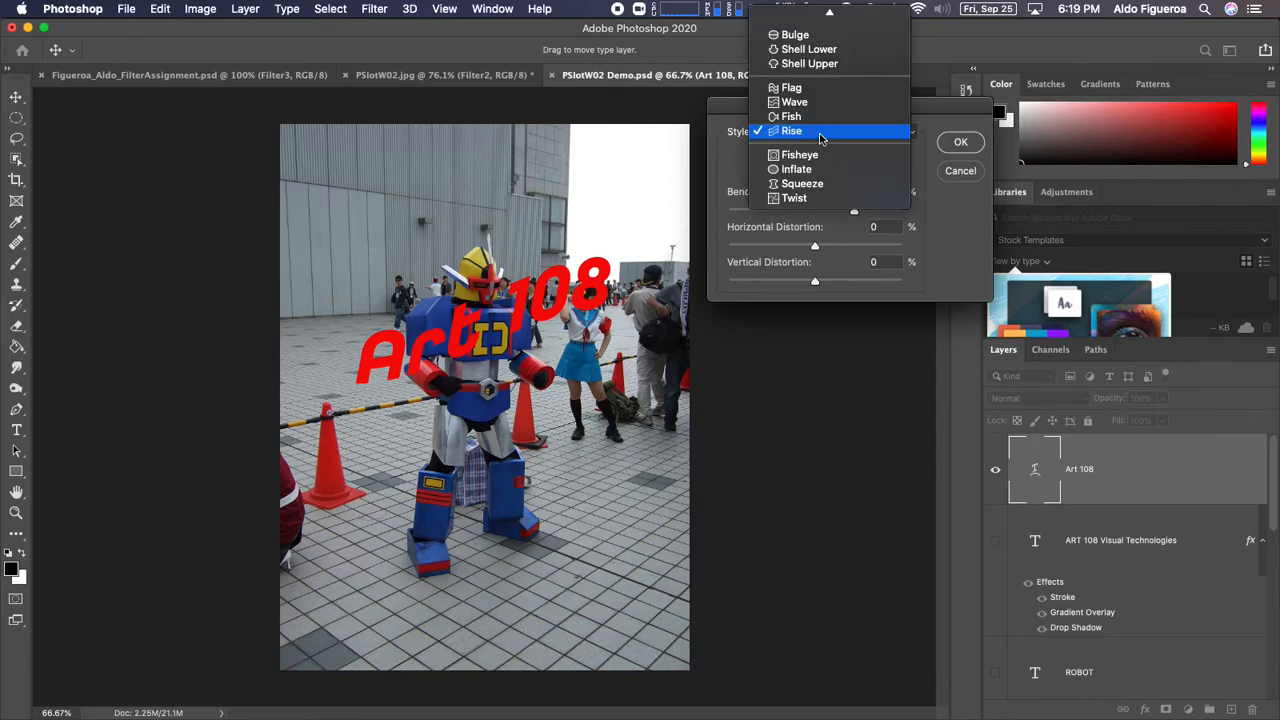
pyautogui.click(827, 170)
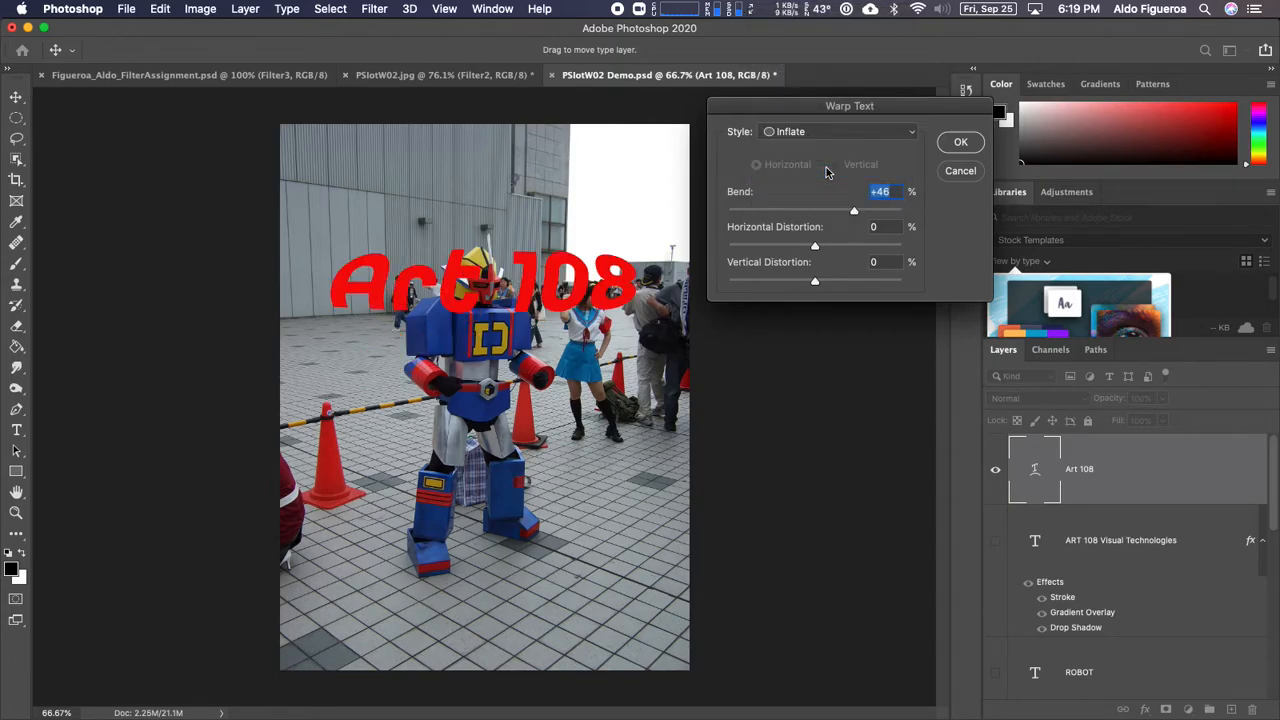
# Step: Try a +35% bend and a +44% horizontal distortion on the text warp, then return the horizontal distortion to 0
pyautogui.moveTo(855, 211)
pyautogui.mouseDown()
pyautogui.moveTo(884, 211)
pyautogui.moveTo(780, 218)
pyautogui.moveTo(845, 218)
pyautogui.mouseUp()
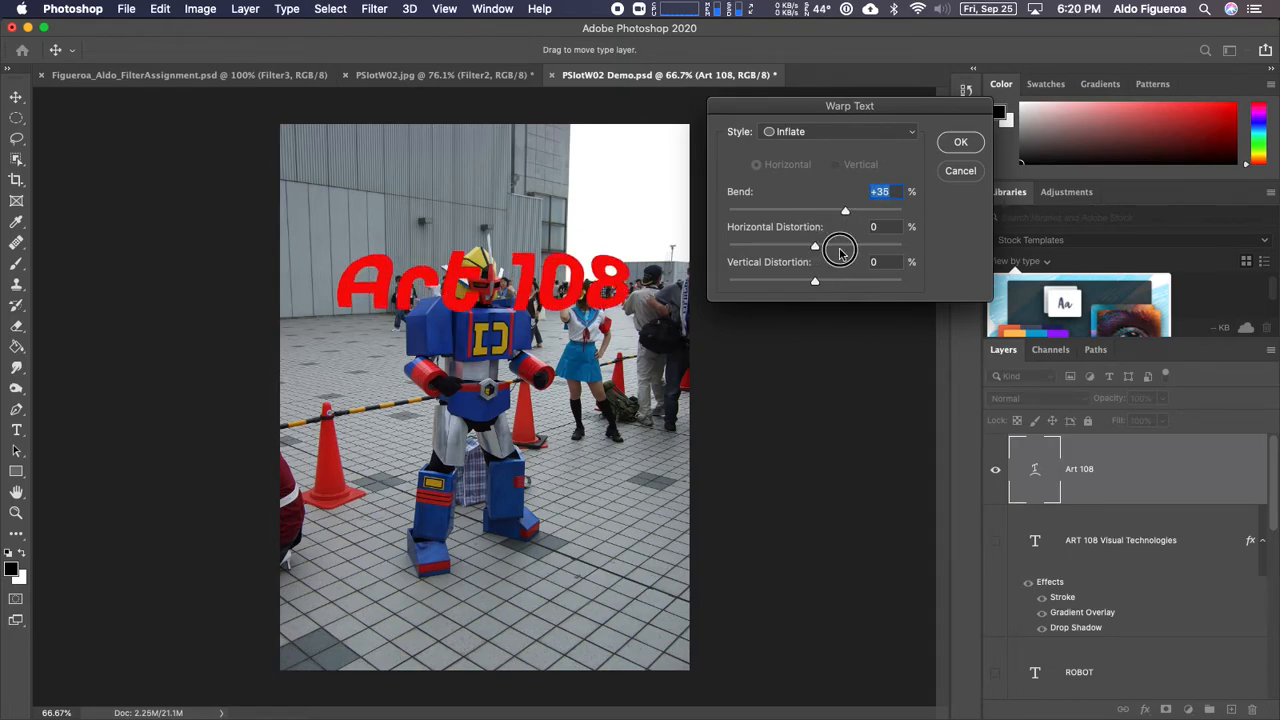
pyautogui.moveTo(817, 248); pyautogui.dragTo(853, 249)
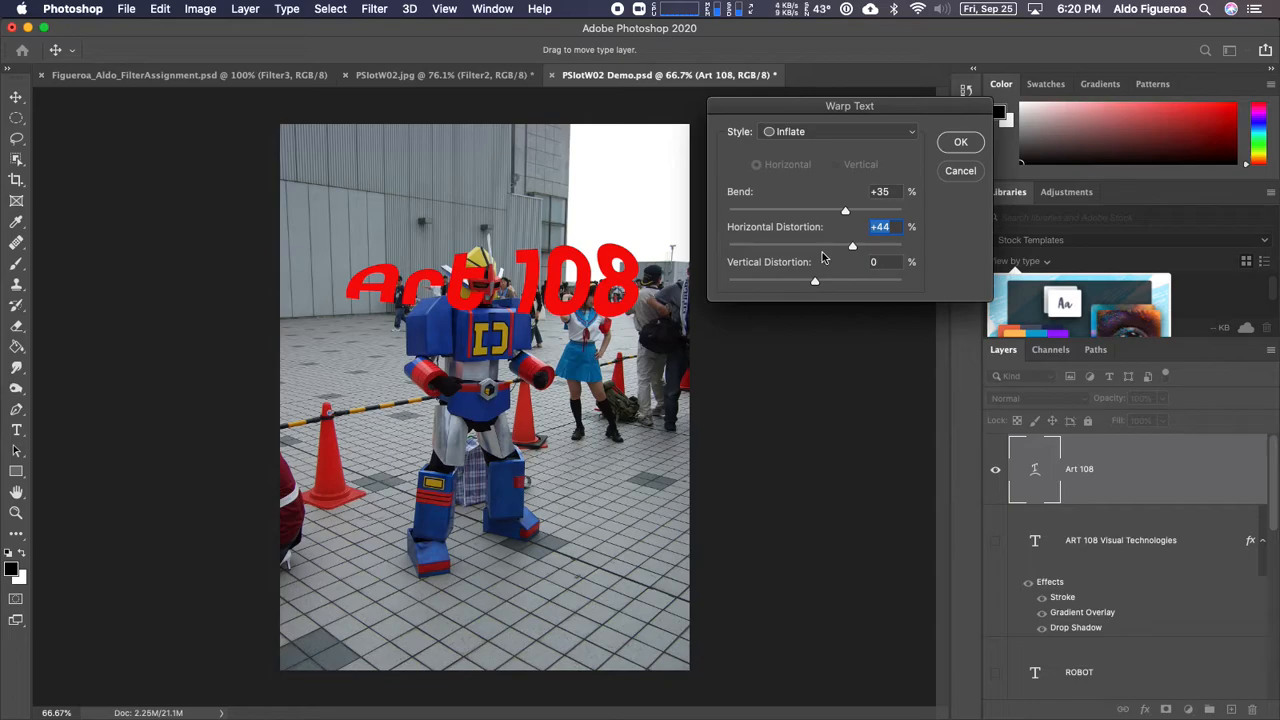
pyautogui.click(815, 248)
# Step: Set the text warp to about +41% vertical distortion with a 0% bend and apply it
pyautogui.moveTo(815, 283); pyautogui.dragTo(851, 287)
pyautogui.moveTo(845, 211); pyautogui.dragTo(815, 212)
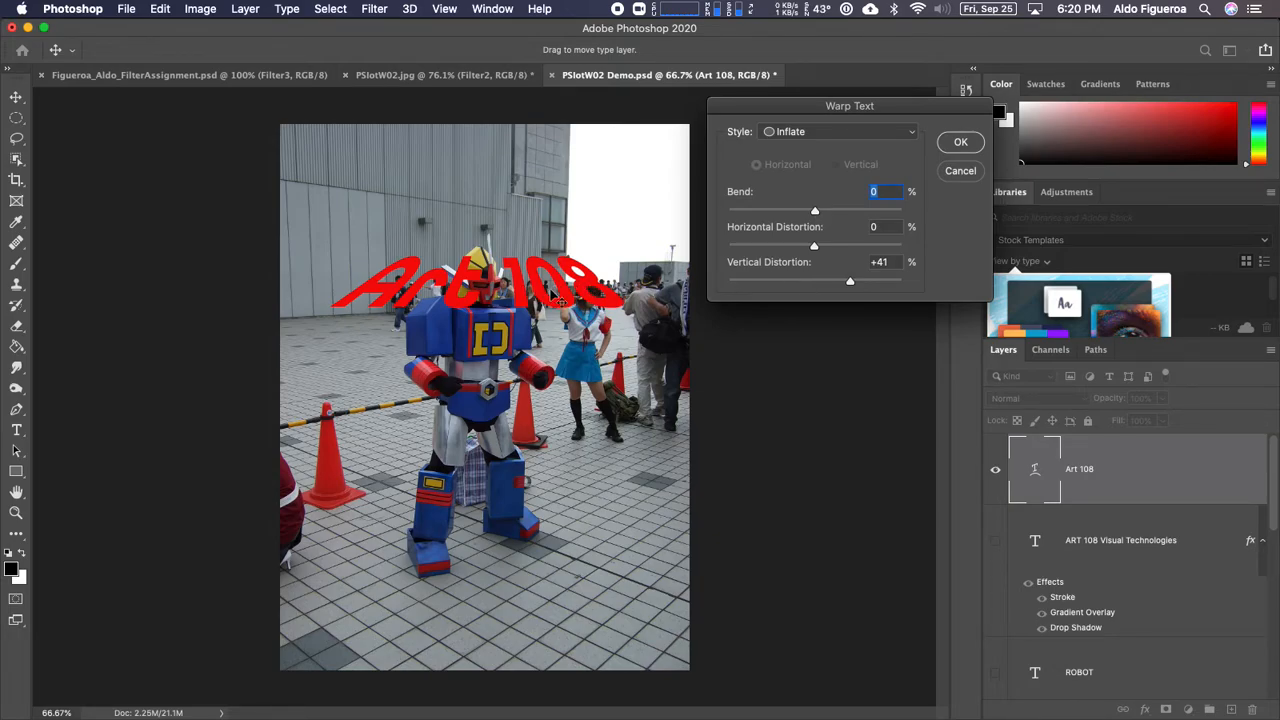
pyautogui.moveTo(850, 284); pyautogui.dragTo(847, 288)
pyautogui.click(966, 145)
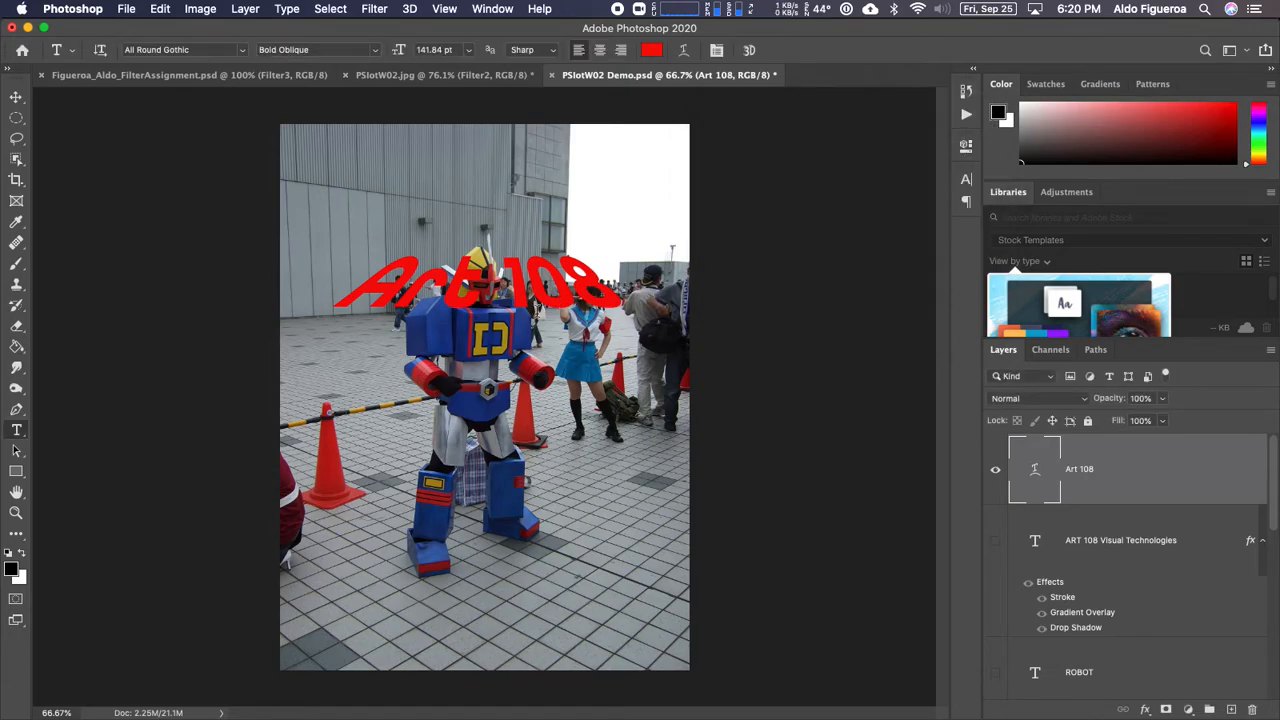
# Step: Move the warped "Art 108" text onto the pavement below the robot's feet
pyautogui.click(16, 97)
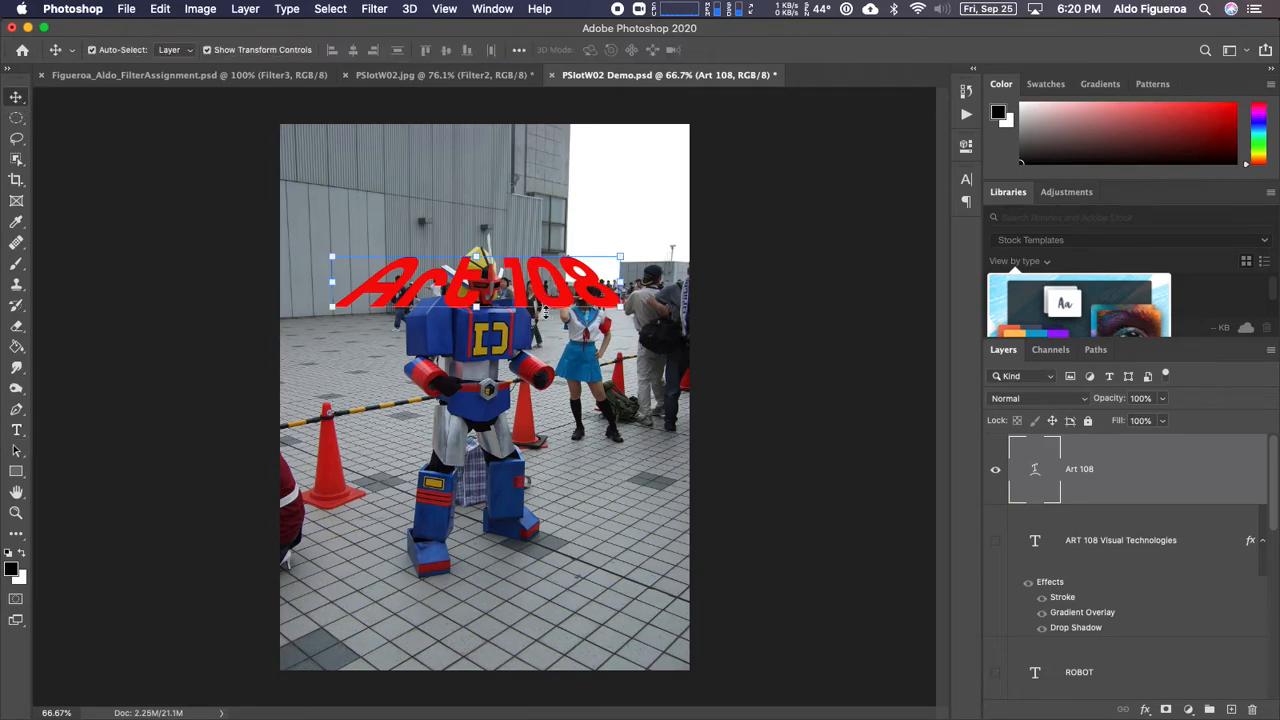
pyautogui.moveTo(551, 313); pyautogui.dragTo(557, 640)
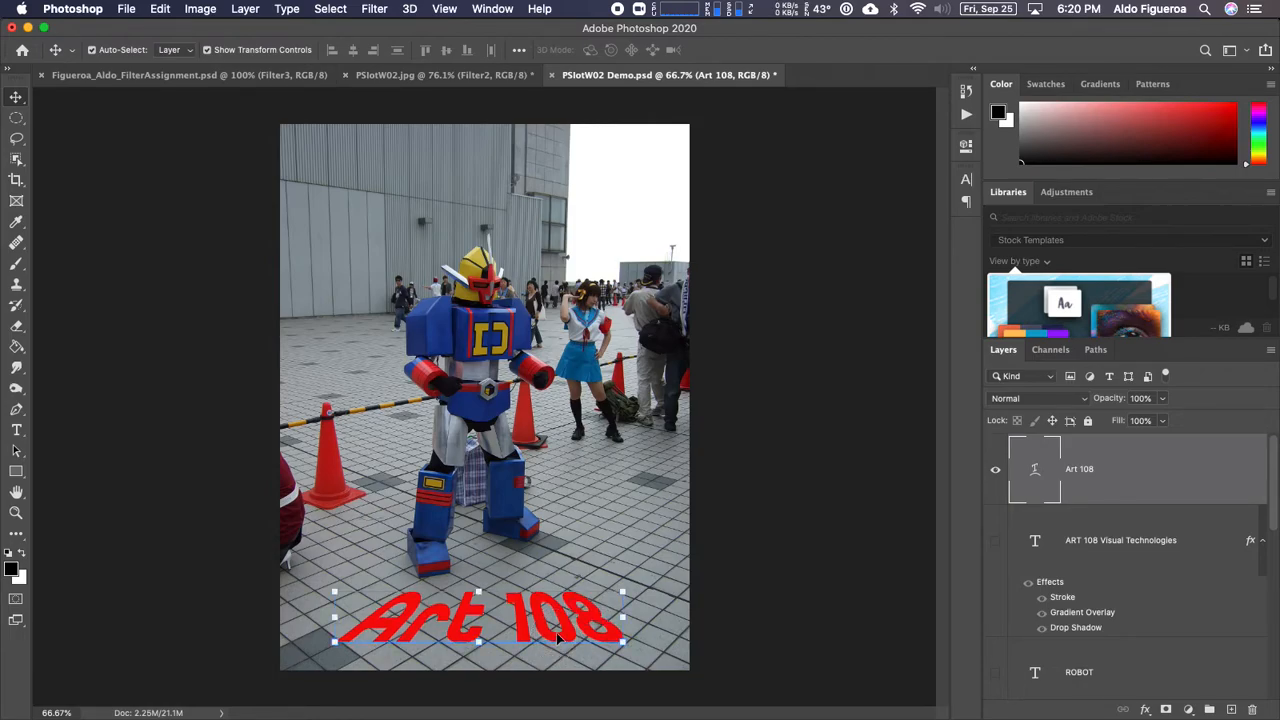
# Step: Add a Color Overlay layer style to the "Art 108" text and set its colour to yellow
pyautogui.doubleClick(1143, 477)
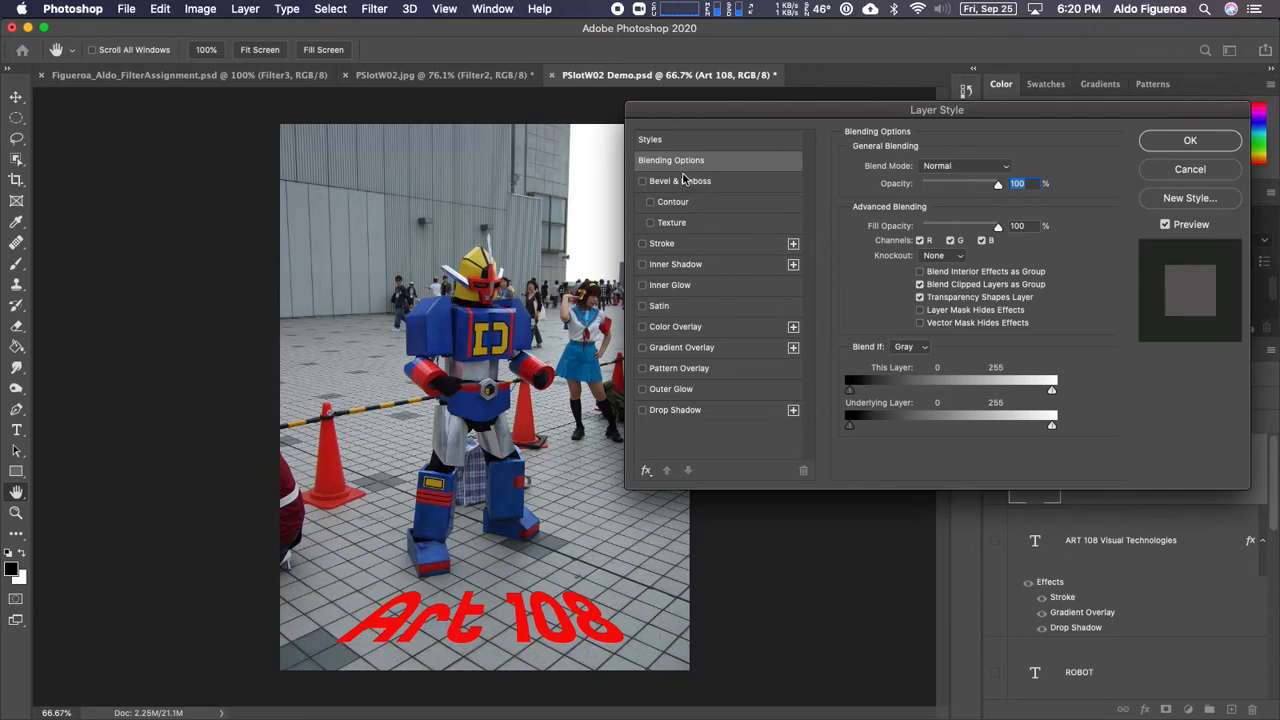
pyautogui.click(676, 330)
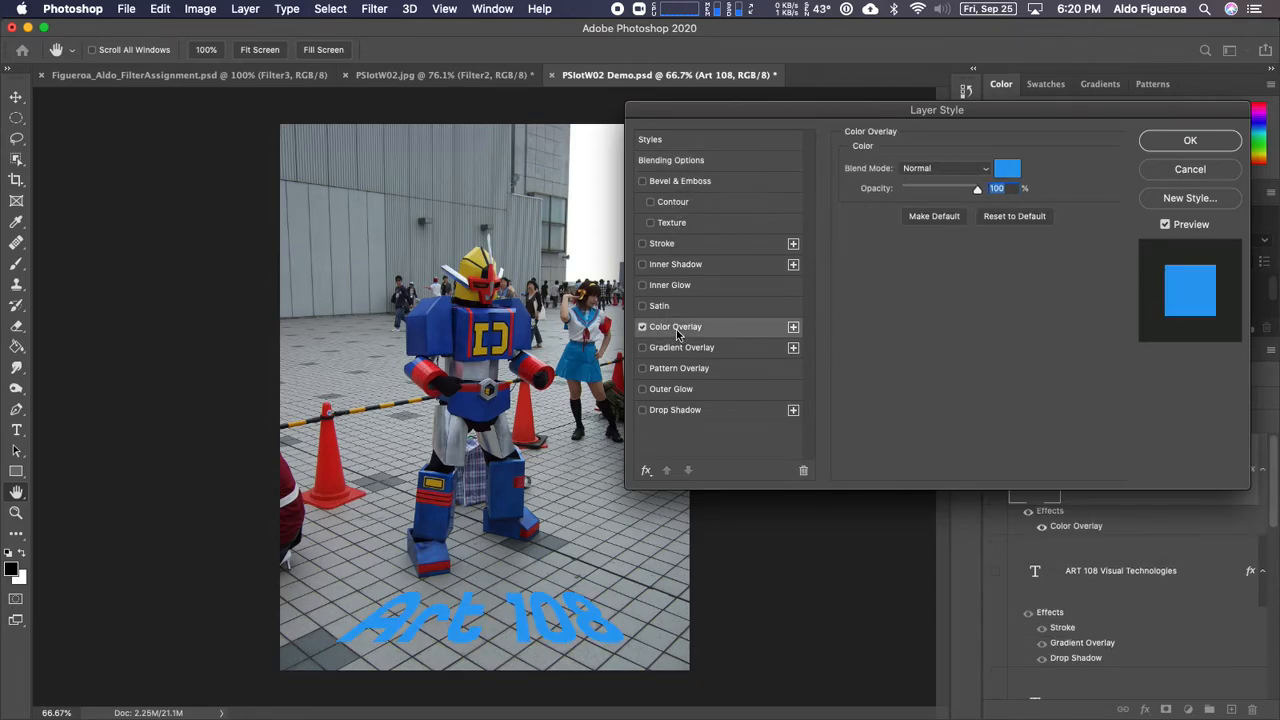
pyautogui.click(1010, 174)
pyautogui.moveTo(451, 456); pyautogui.dragTo(450, 465)
pyautogui.moveTo(398, 303); pyautogui.dragTo(388, 306)
pyautogui.click(600, 284)
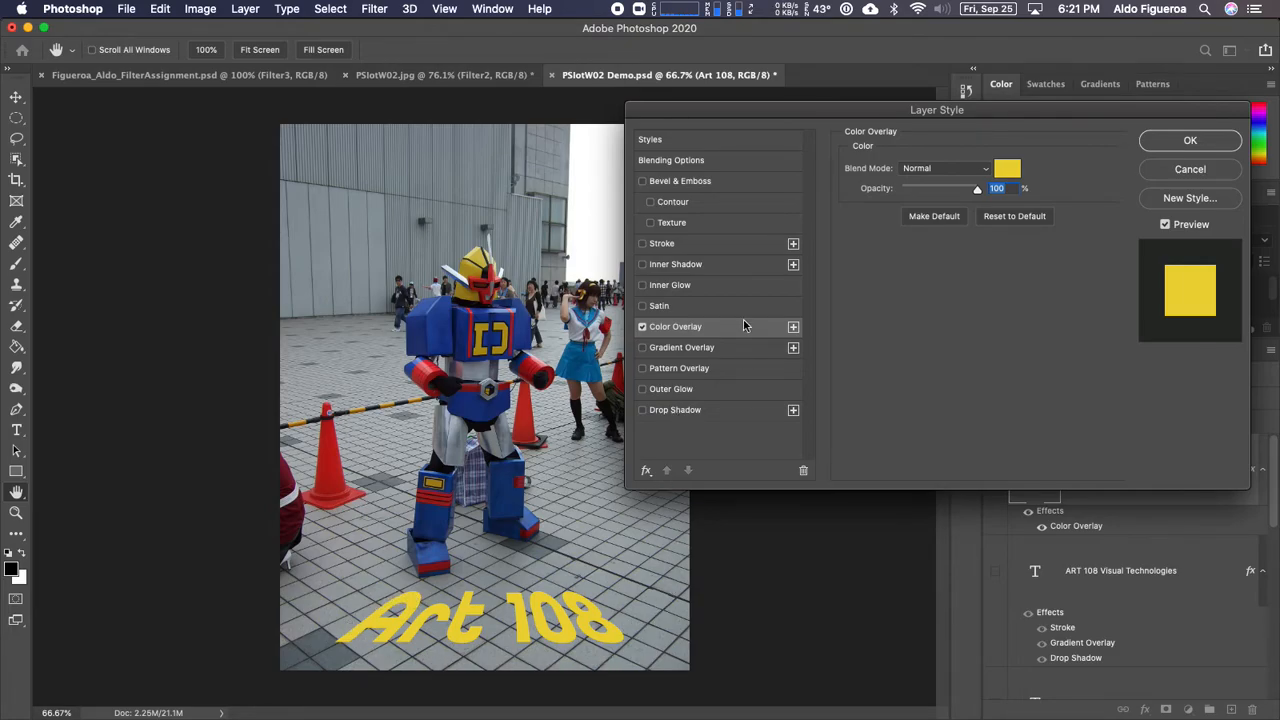
# Step: Add a Stroke effect to the "Art 108" text and set its colour to near-black #1e1e1e
pyautogui.click(670, 245)
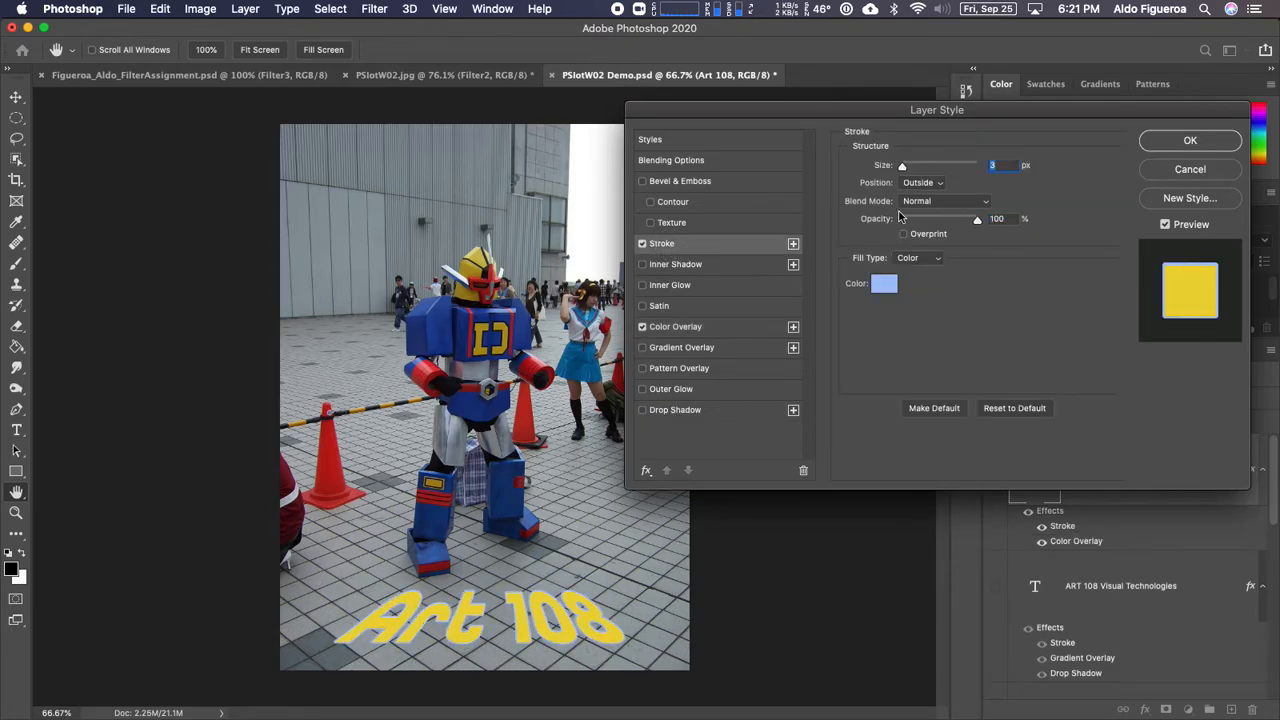
pyautogui.click(885, 288)
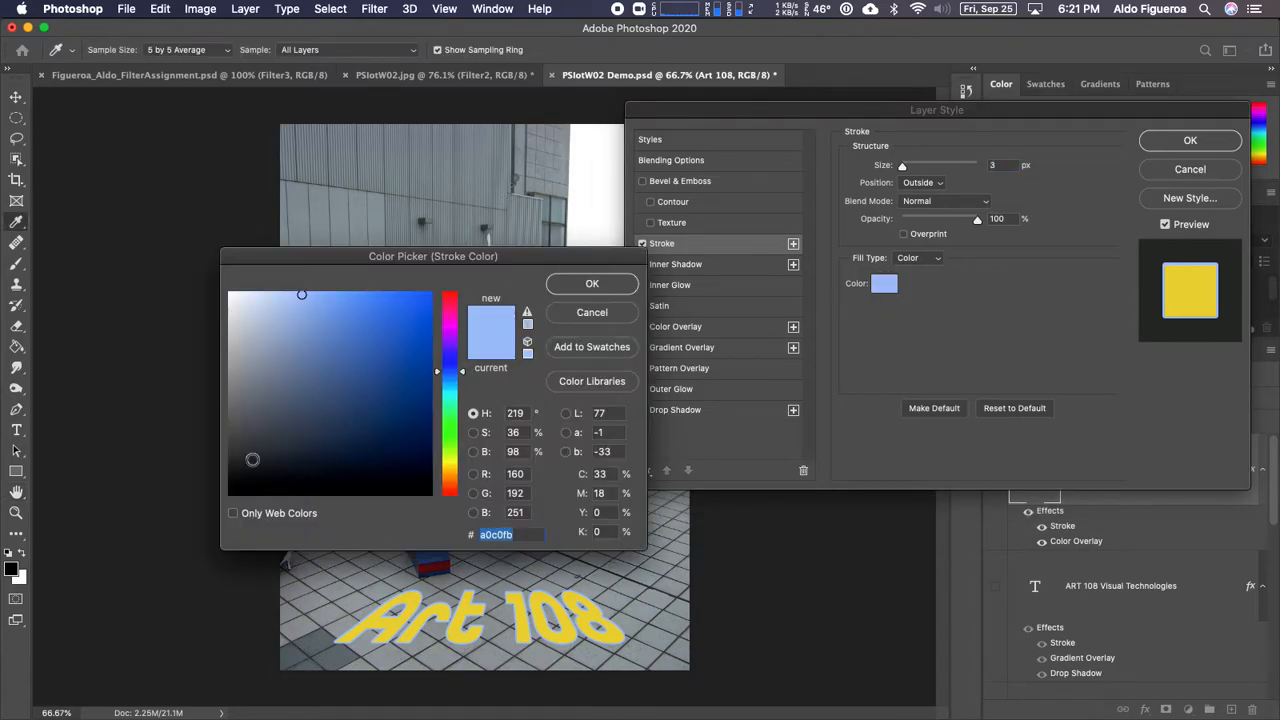
pyautogui.click(232, 471)
pyautogui.moveTo(232, 471); pyautogui.dragTo(231, 471)
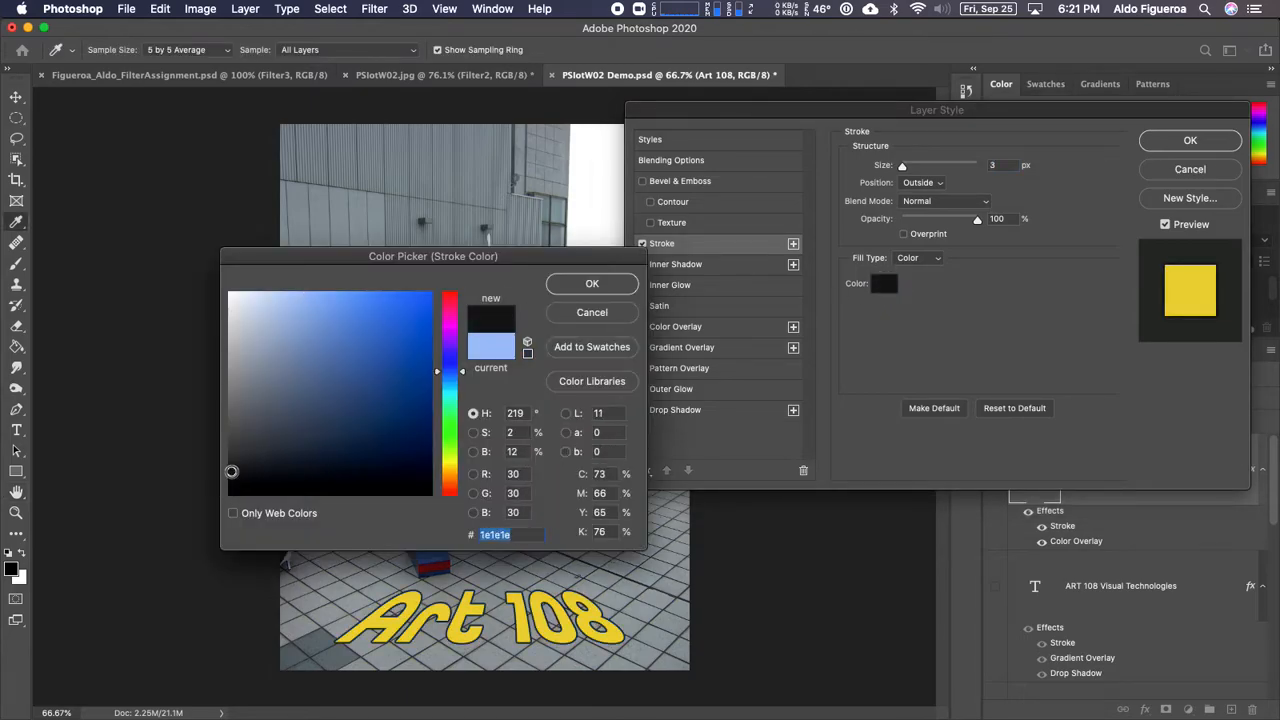
pyautogui.click(592, 284)
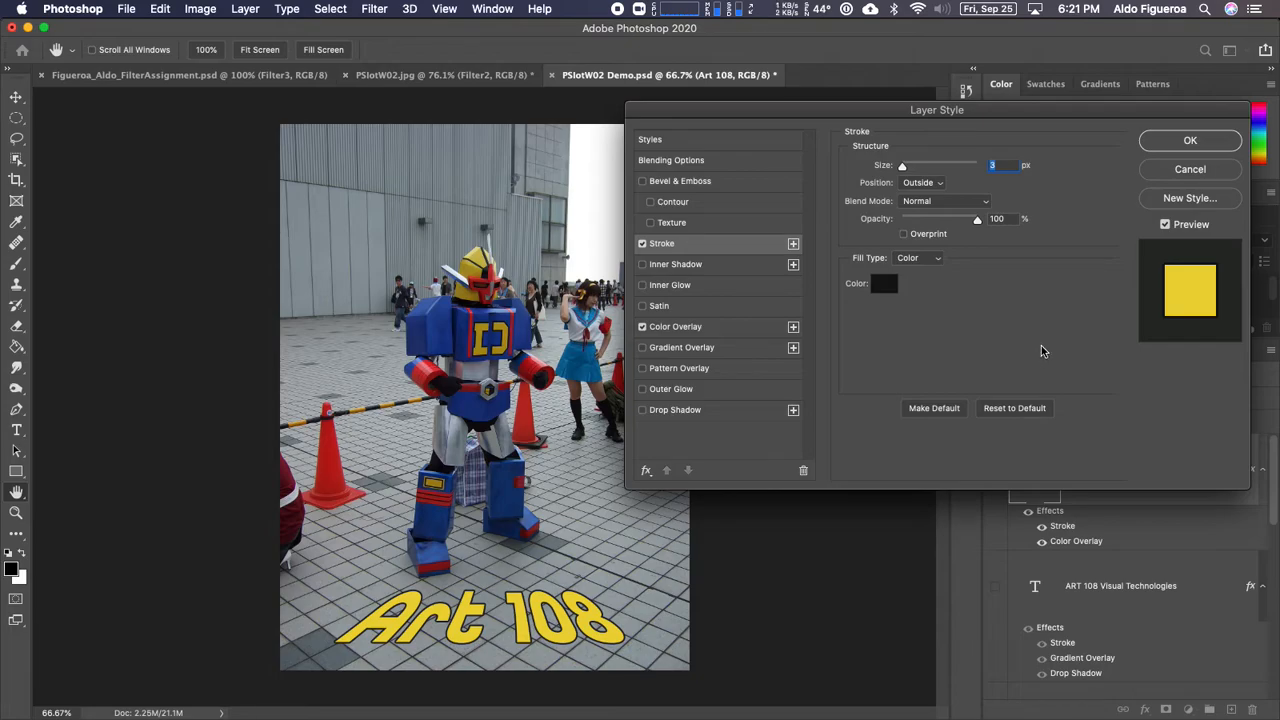
# Step: Add a Drop Shadow to the "Art 108" text with a 91° angle and 19 px distance, and apply the layer styles
pyautogui.click(695, 411)
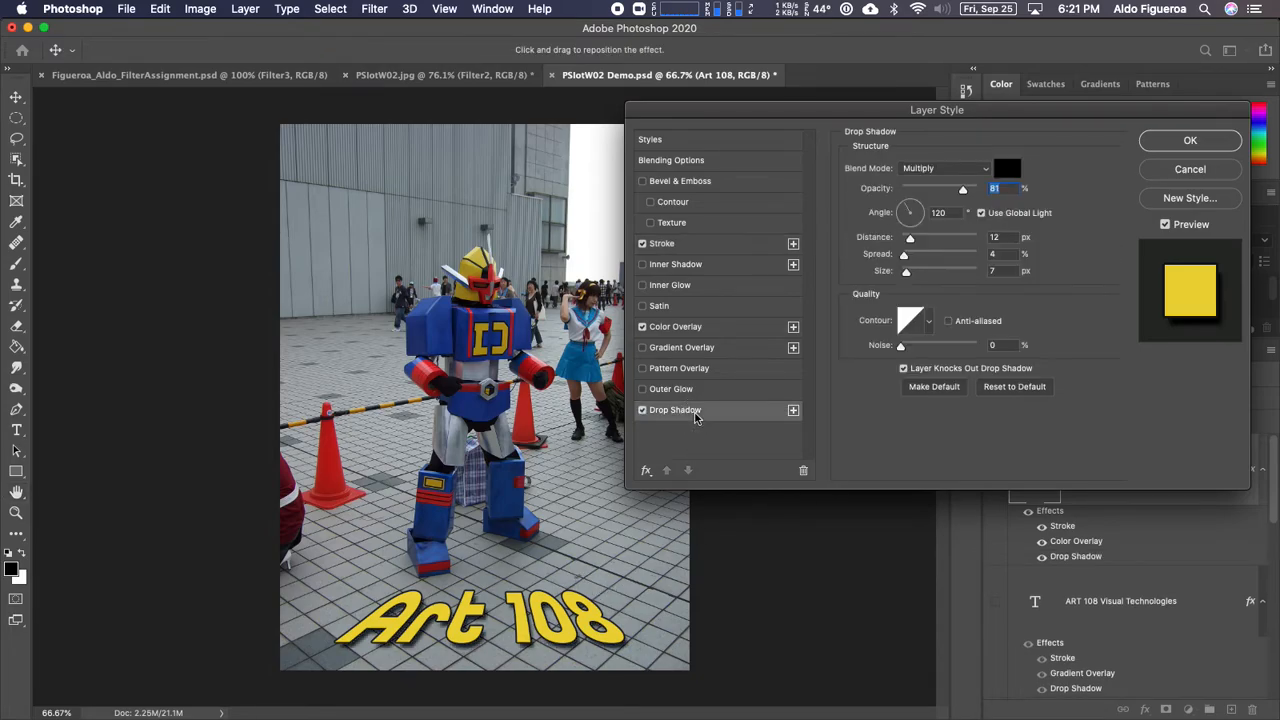
pyautogui.click(911, 214)
pyautogui.moveTo(911, 214); pyautogui.dragTo(911, 214)
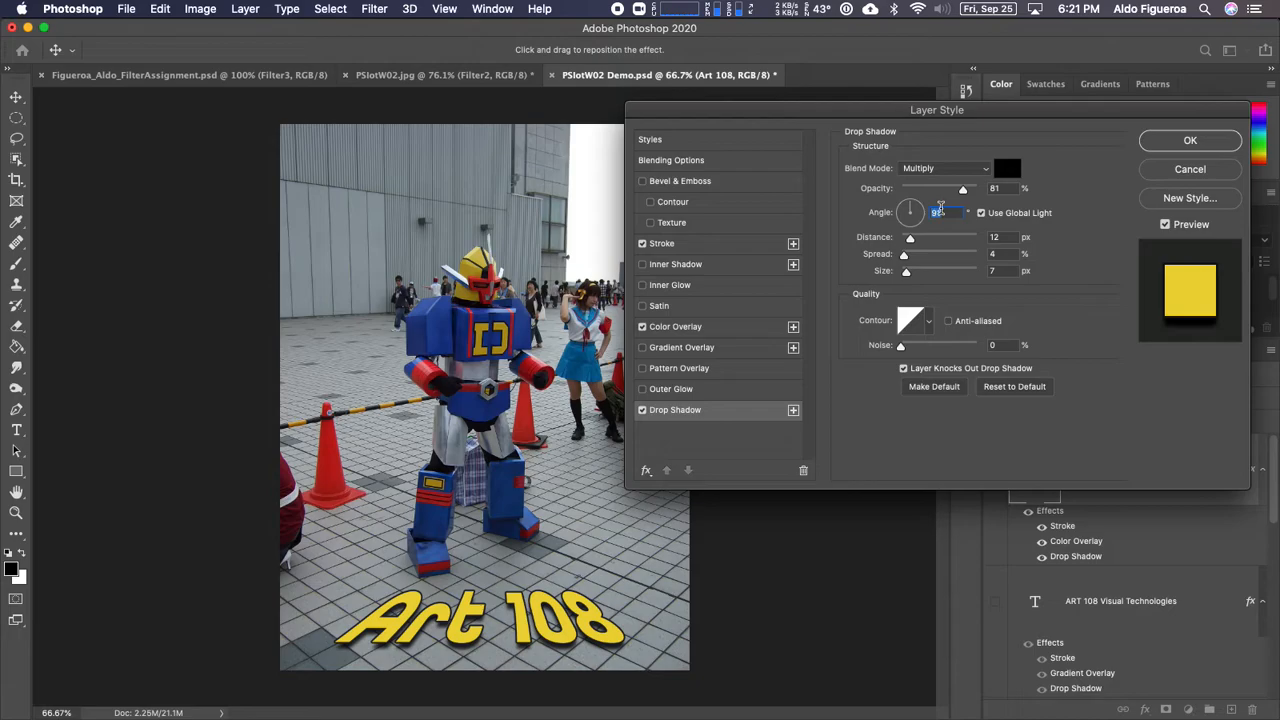
pyautogui.moveTo(911, 241); pyautogui.dragTo(916, 243)
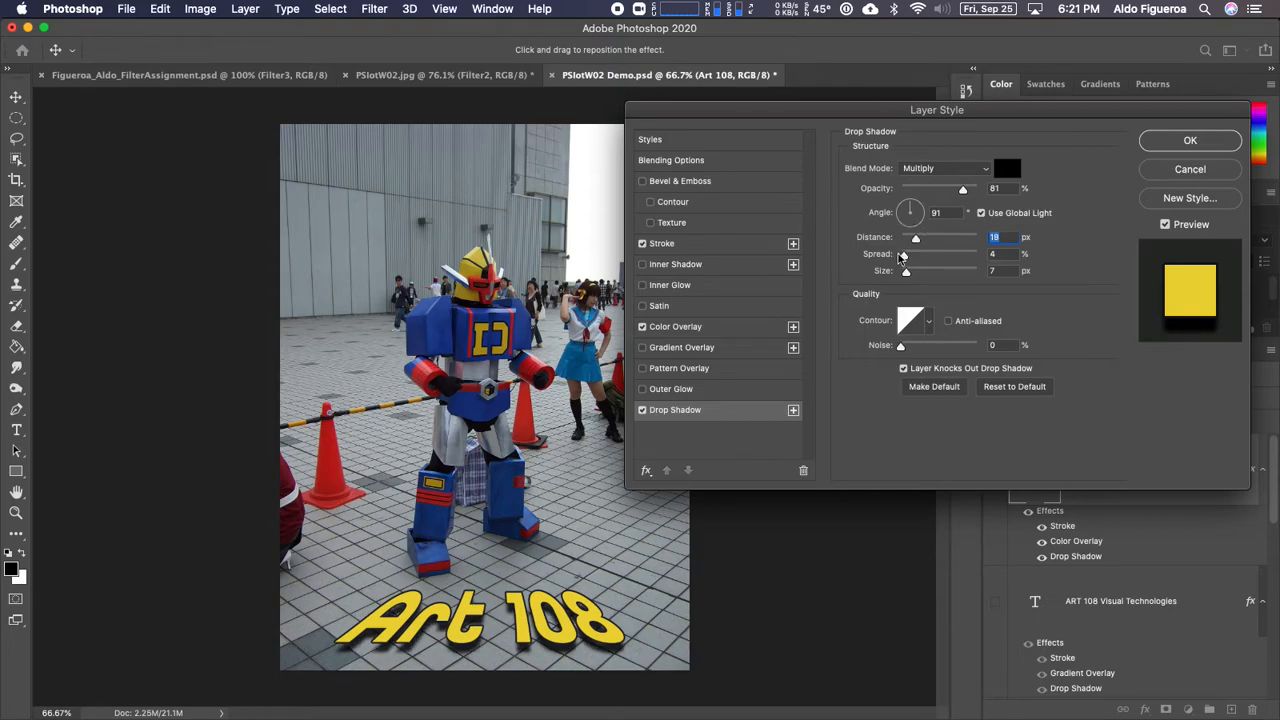
pyautogui.click(1191, 142)
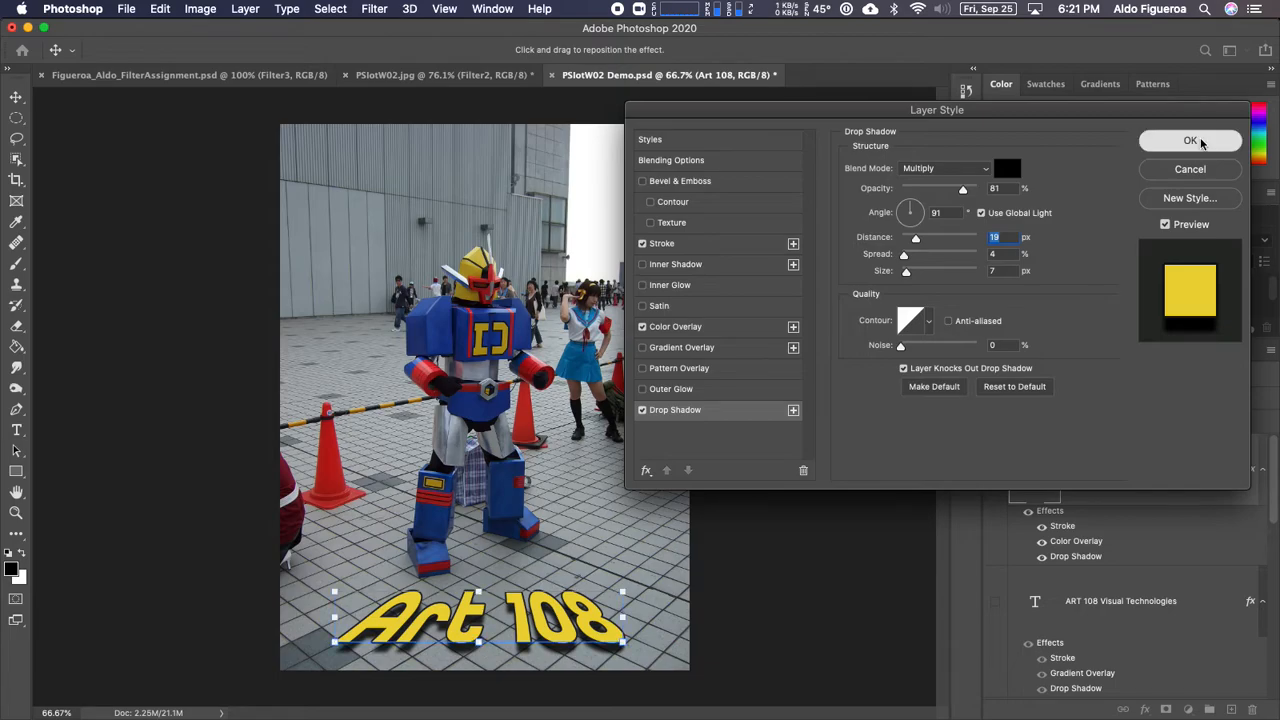
pyautogui.click(830, 393)
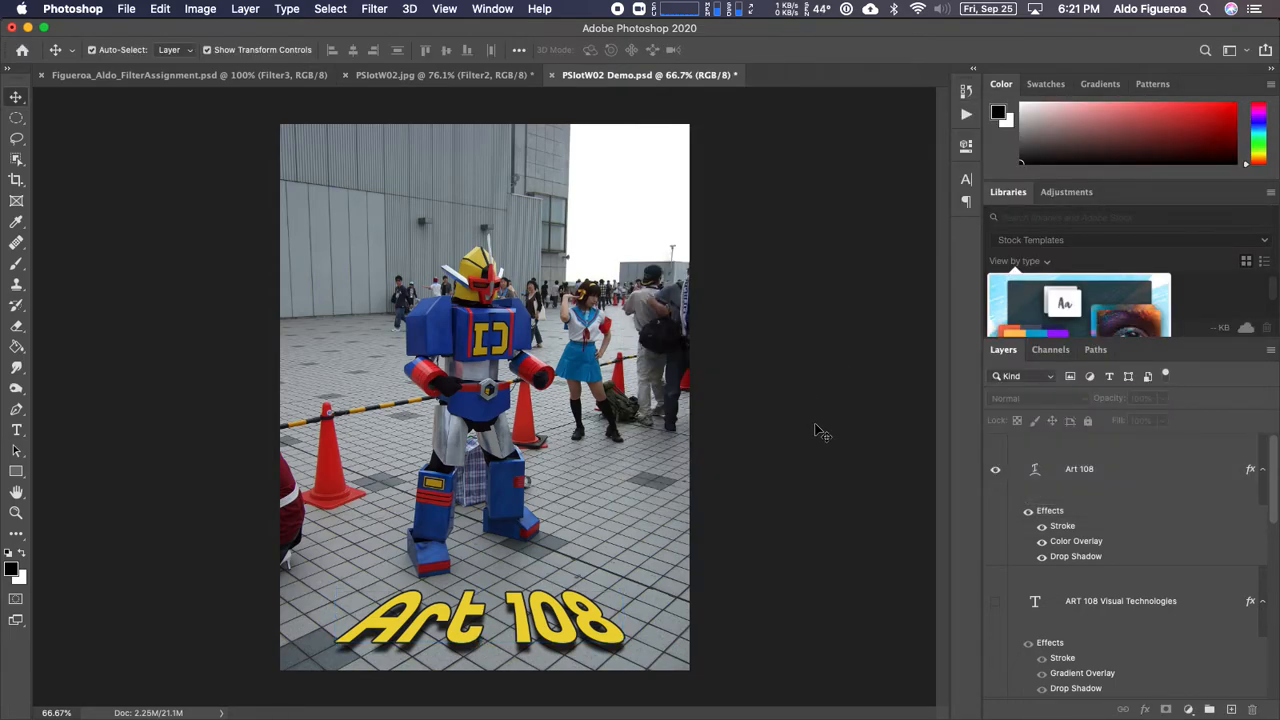
pyautogui.press('super+plus')
pyautogui.moveTo(698, 501); pyautogui.dragTo(714, 406)
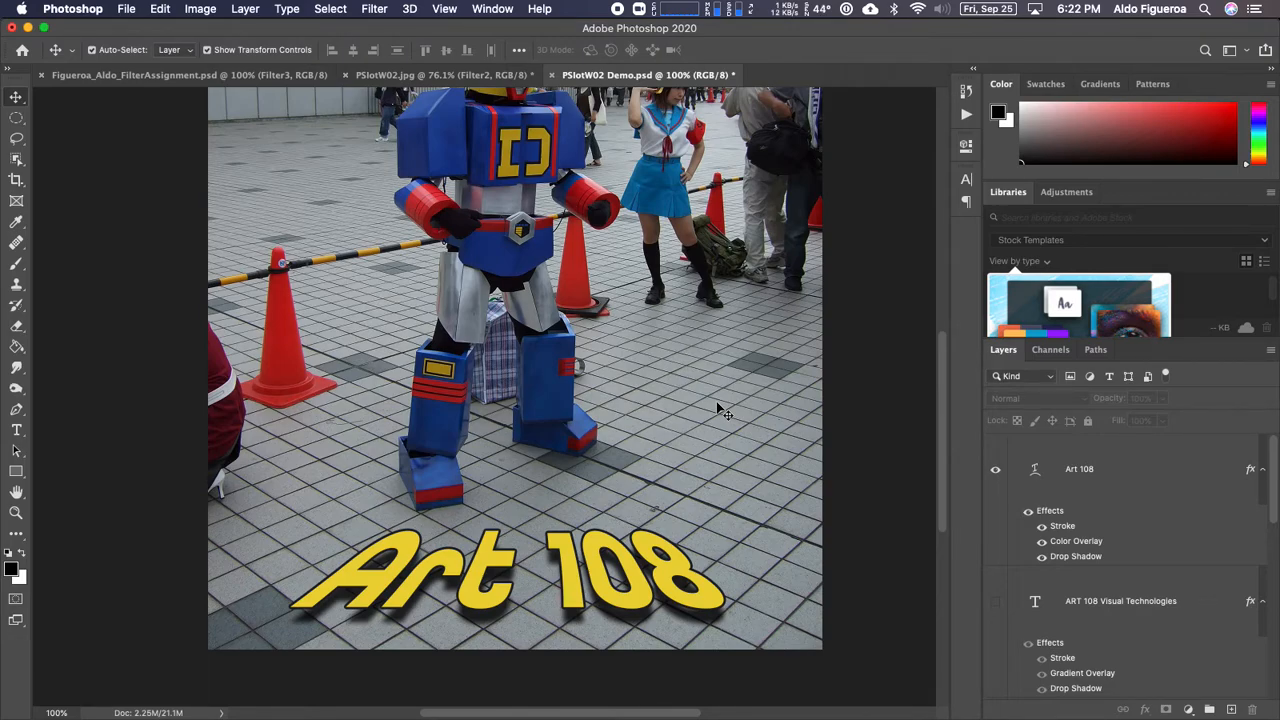
pyautogui.moveTo(717, 404); pyautogui.dragTo(684, 484)
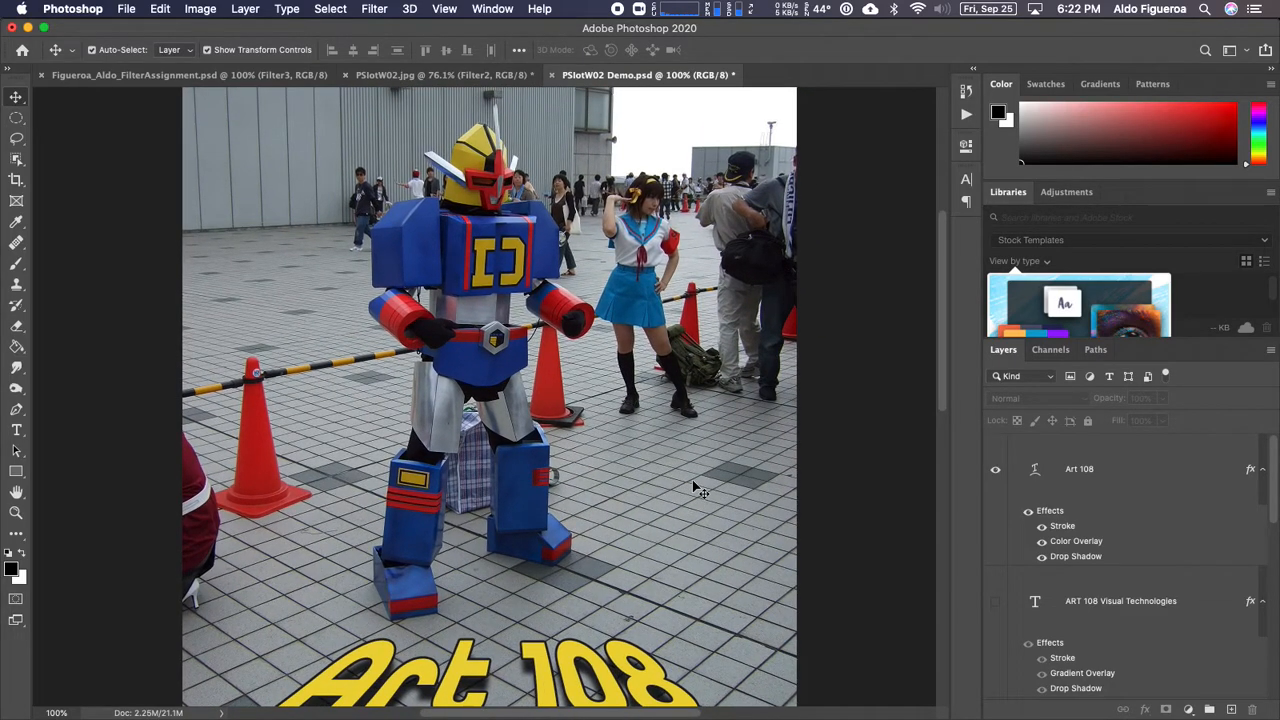